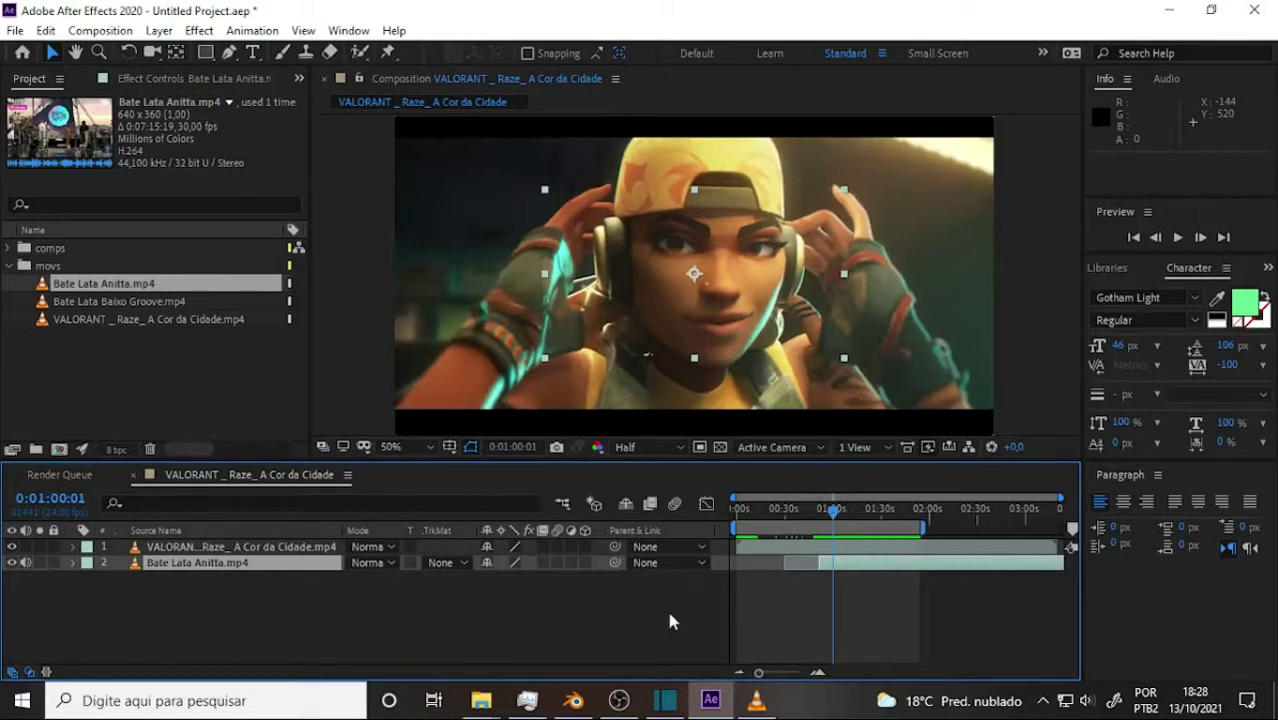
- Bring Task Manager up over the VALORANT composition to check memory use
{"action": "left_click", "coordinate": [529, 701]}
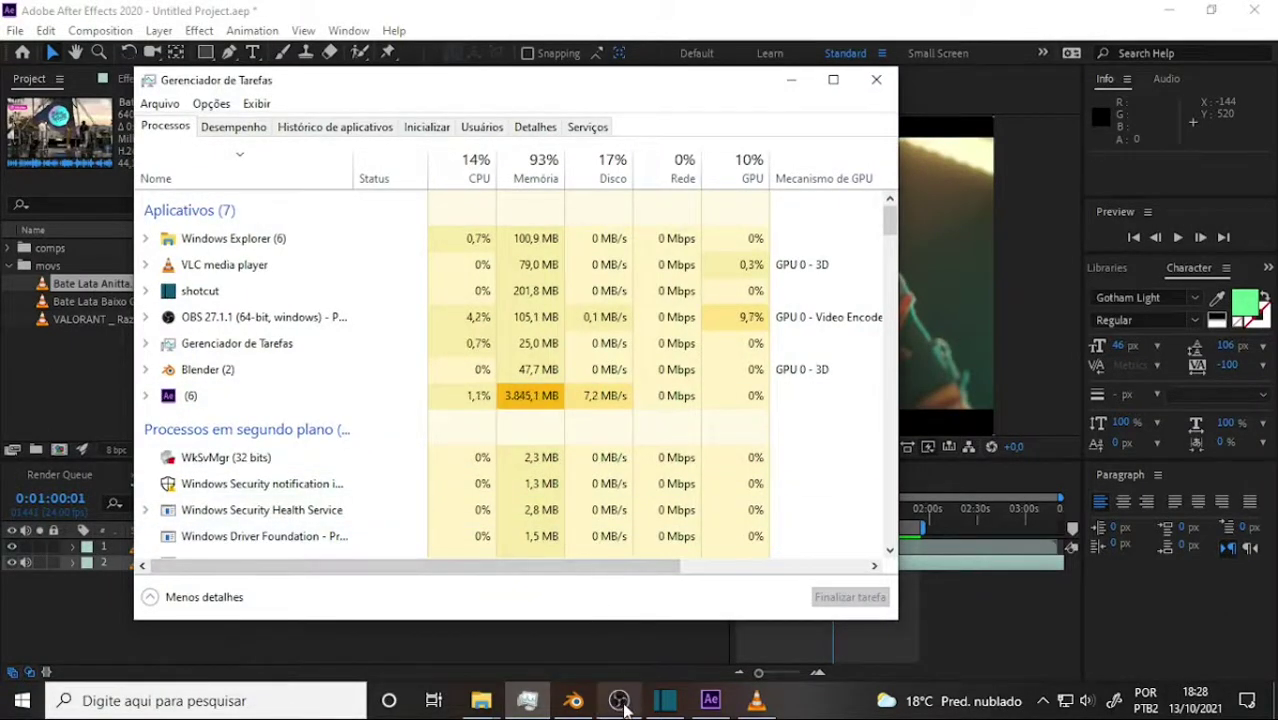
- Switch to OBS Studio, then bring Task Manager back over it and scroll its process list
{"action": "mouse_move", "coordinate": [622, 705]}
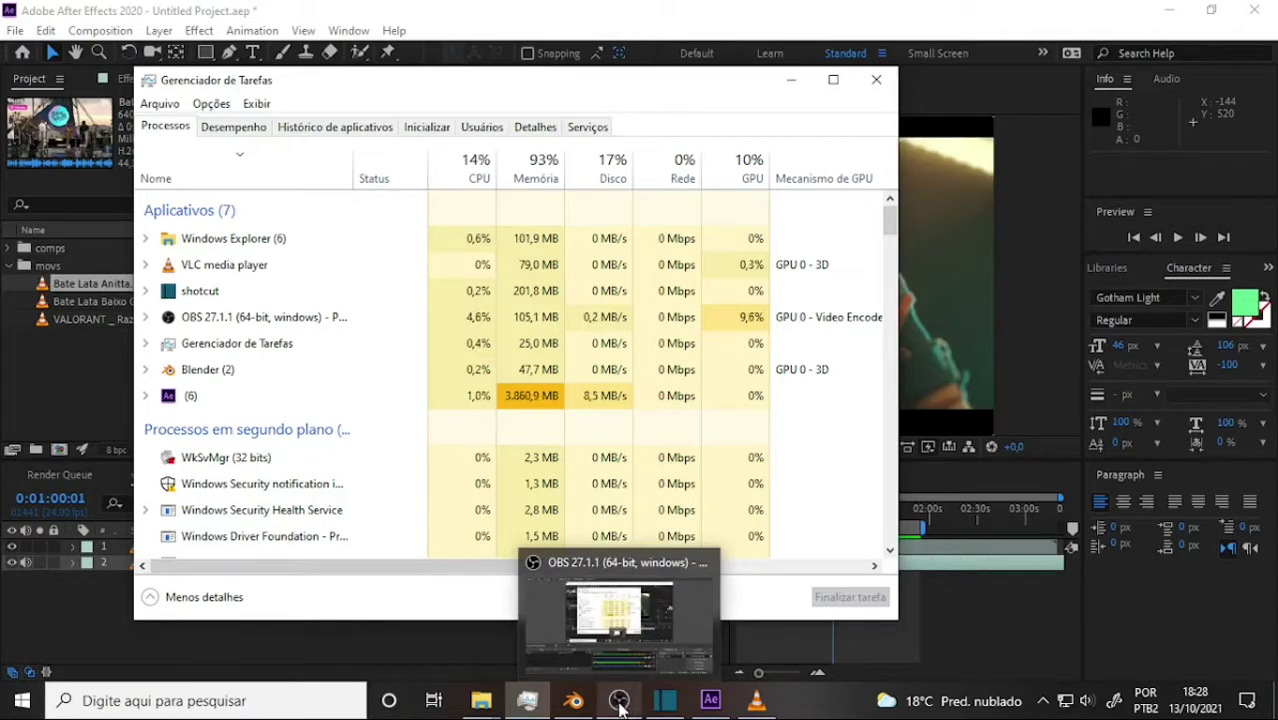
{"action": "left_click", "coordinate": [621, 705]}
{"action": "left_click", "coordinate": [527, 700]}
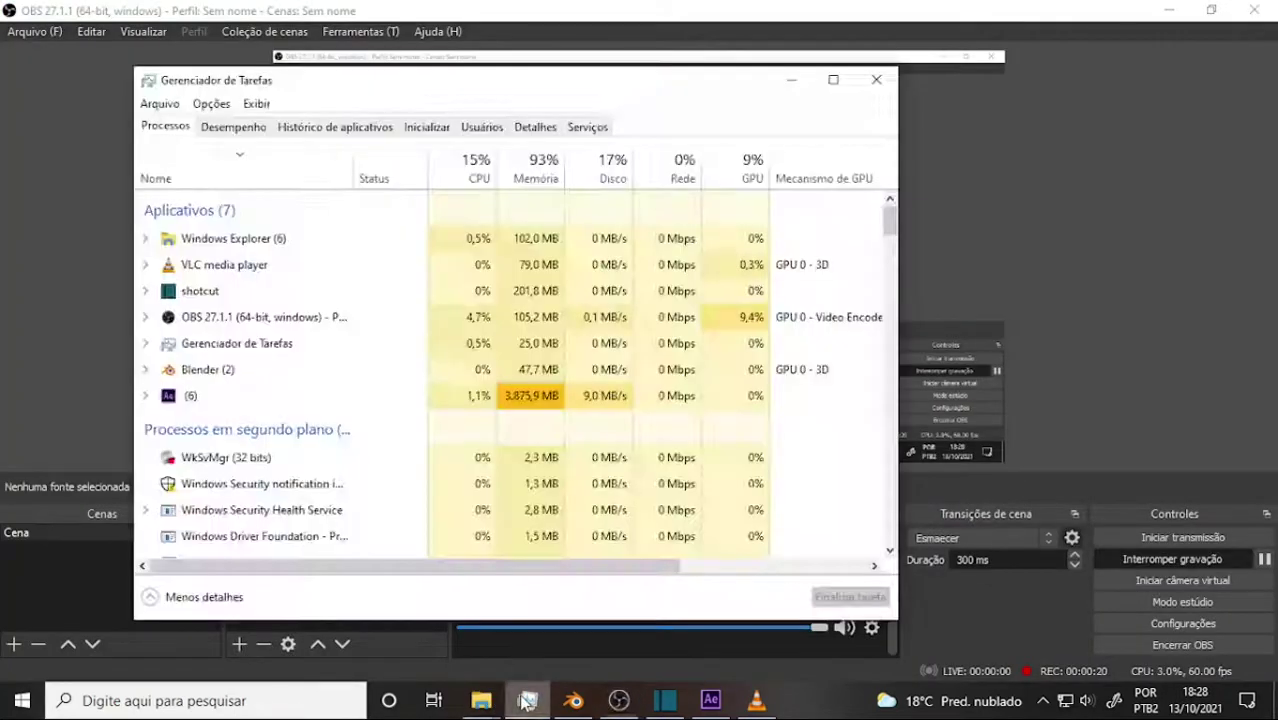
{"action": "mouse_move", "coordinate": [890, 218]}
{"action": "left_mouse_down"}
{"action": "mouse_move", "coordinate": [897, 378]}
{"action": "mouse_move", "coordinate": [902, 217]}
{"action": "left_mouse_up"}
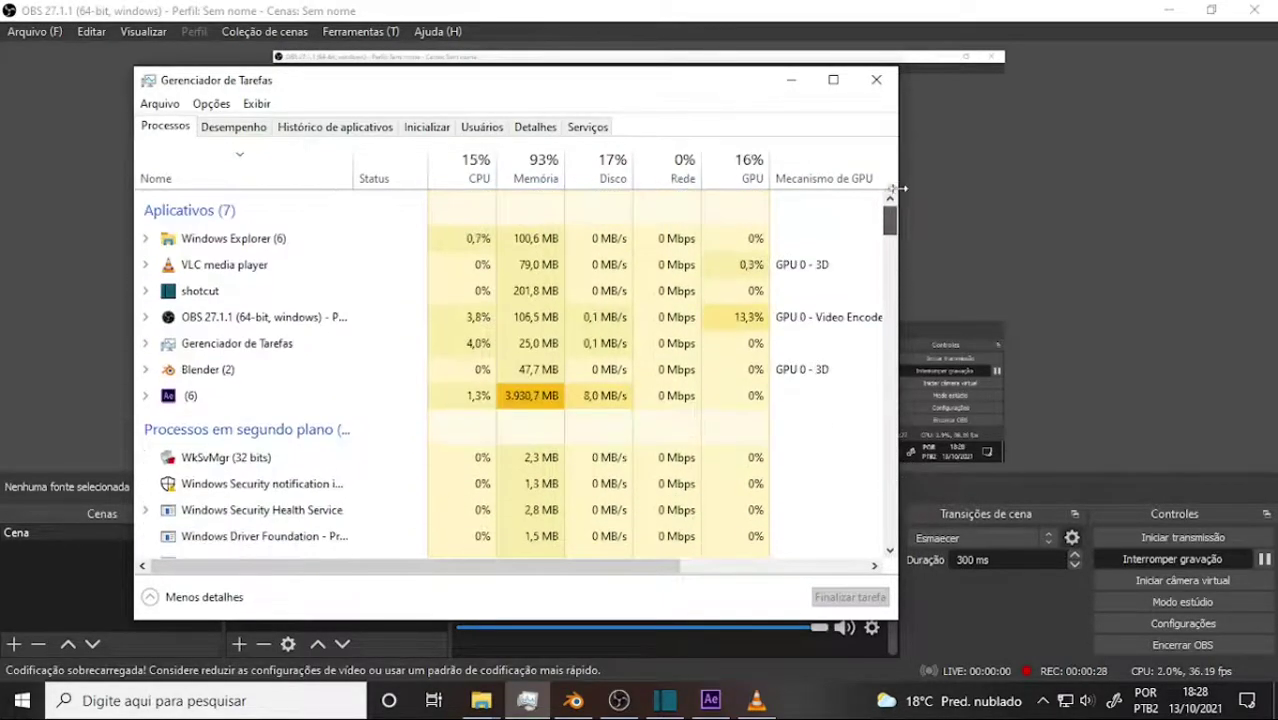
- Send Task Manager behind OBS and return to the After Effects VALORANT composition
{"action": "left_click", "coordinate": [770, 8]}
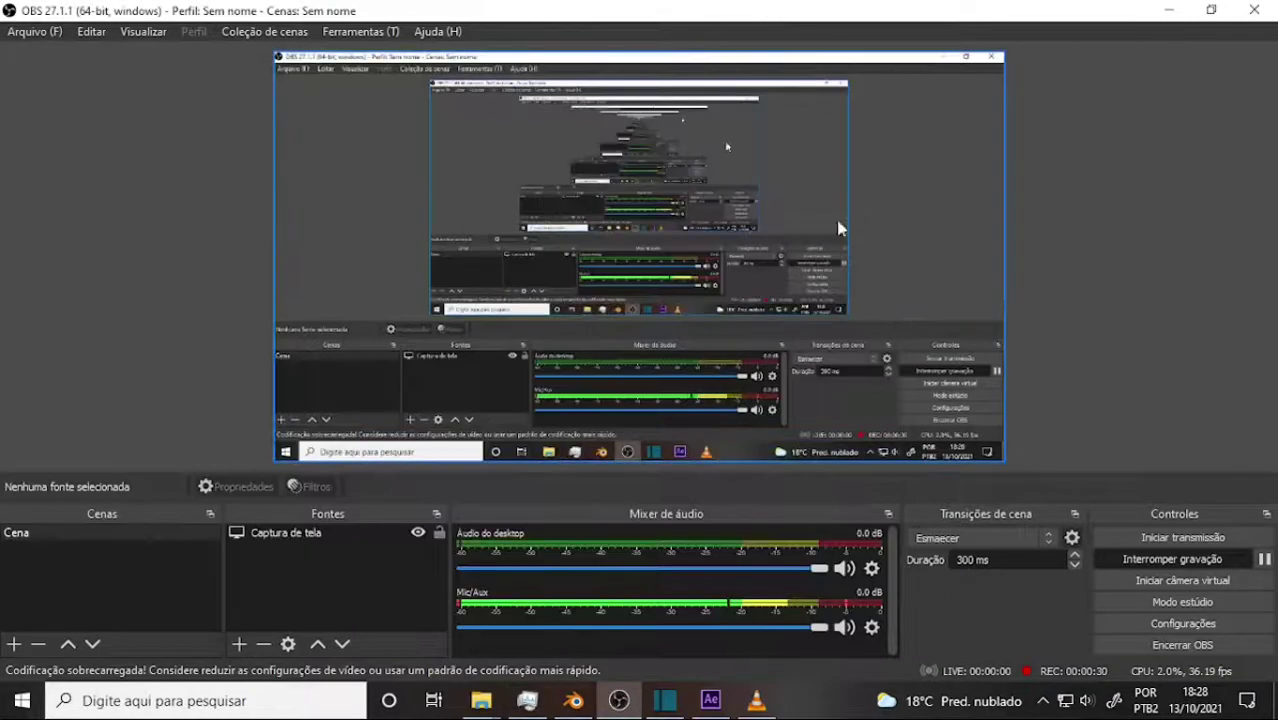
{"action": "left_click", "coordinate": [711, 701]}
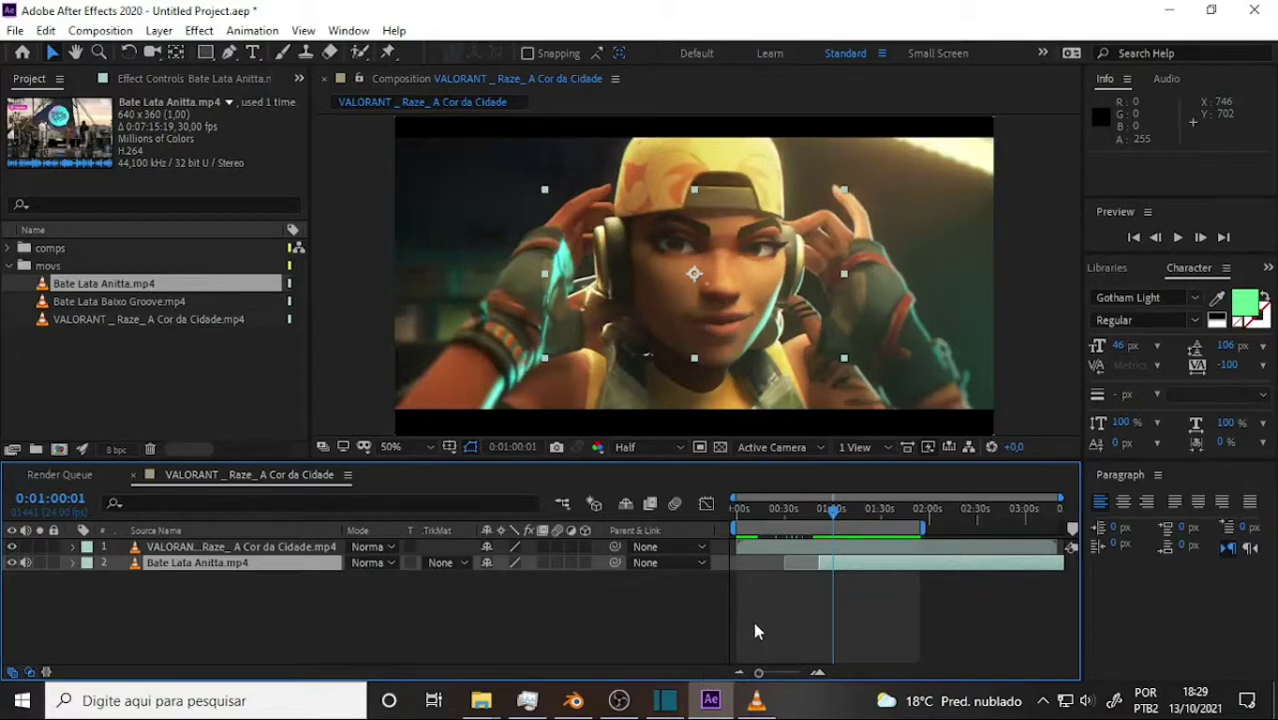
- Switch to VLC, jump Tricy Promo slightly ahead, then scrub back to 00:06
{"action": "left_click", "coordinate": [752, 702]}
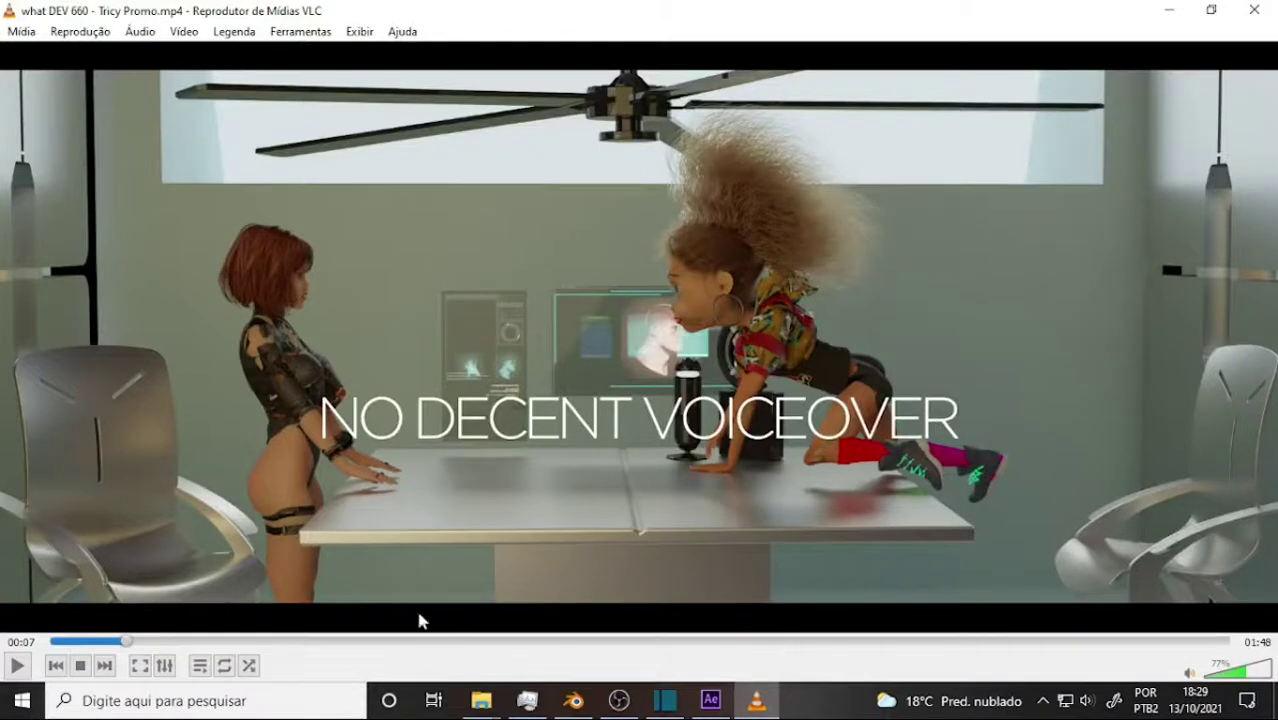
{"action": "left_click", "coordinate": [130, 641]}
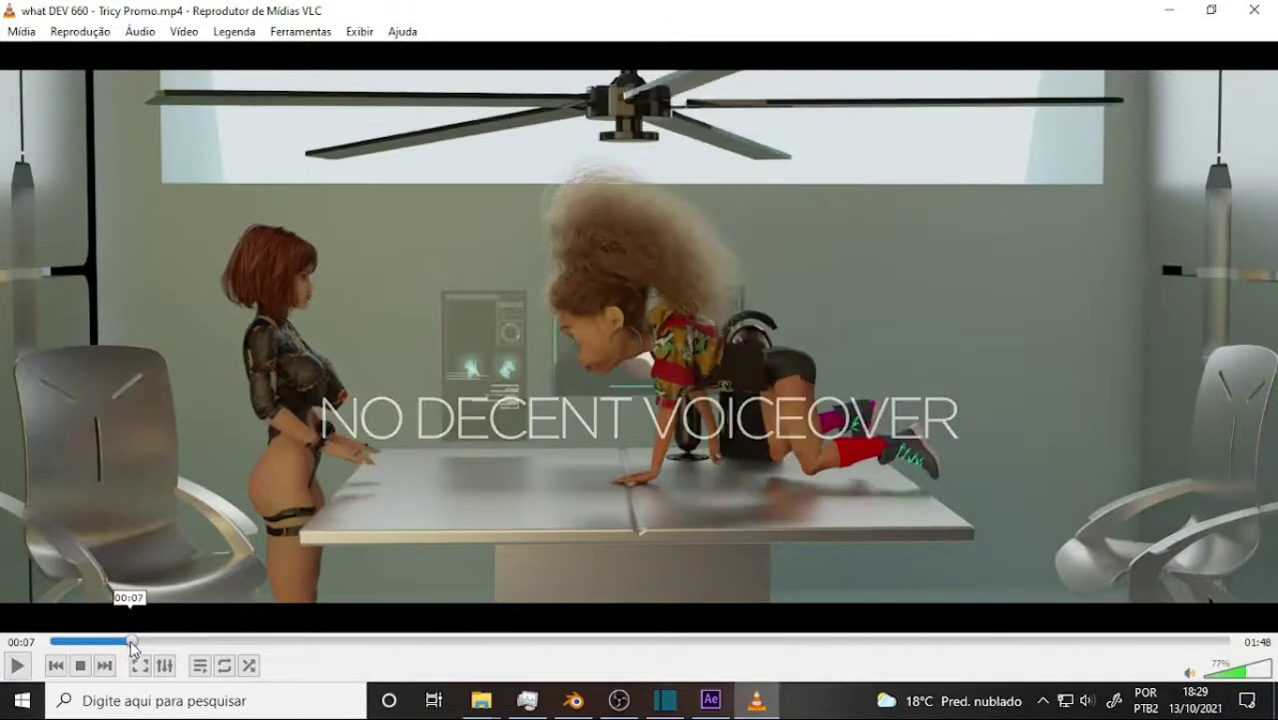
{"action": "left_click", "coordinate": [135, 641]}
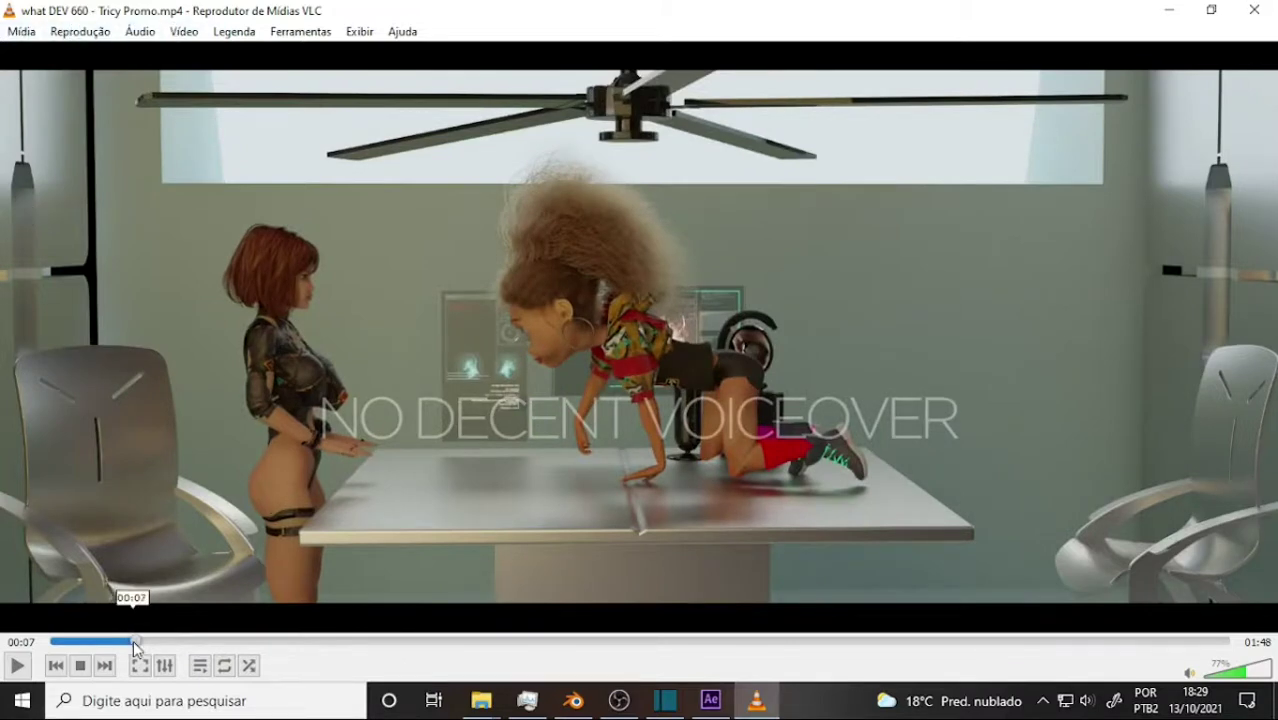
{"action": "left_click_drag", "start_coordinate": [135, 642], "coordinate": [123, 642]}
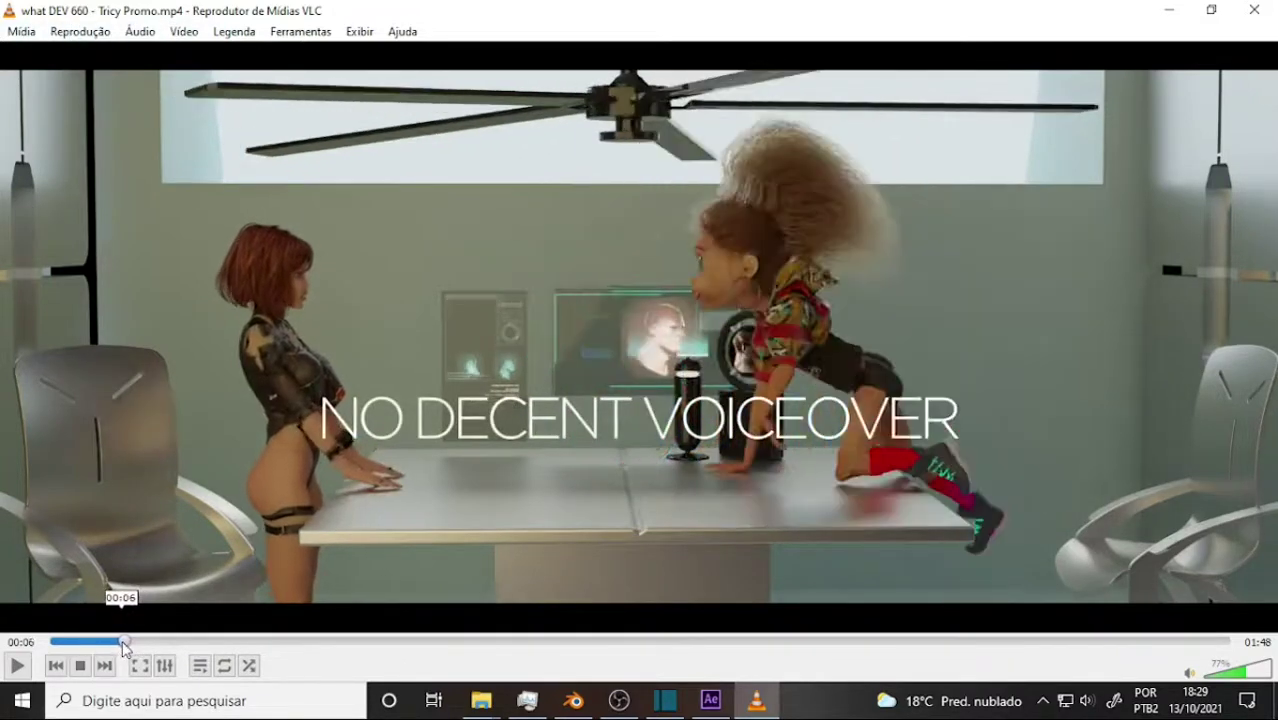
- Scrub Tricy Promo forward through 00:08, 00:33 and 00:46, then bring up Shotcut
{"action": "mouse_move", "coordinate": [125, 643]}
{"action": "left_mouse_down"}
{"action": "mouse_move", "coordinate": [215, 672]}
{"action": "mouse_move", "coordinate": [168, 672]}
{"action": "mouse_move", "coordinate": [153, 668]}
{"action": "mouse_move", "coordinate": [306, 685]}
{"action": "left_mouse_up"}
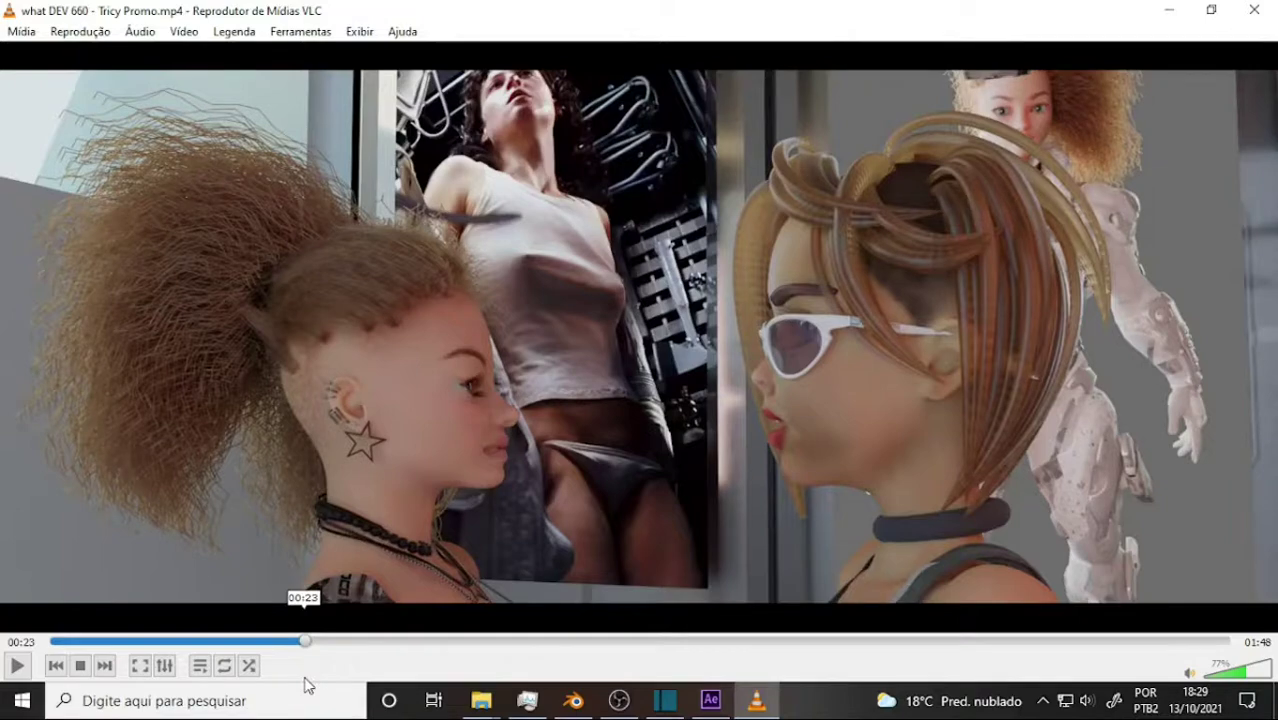
{"action": "left_click_drag", "start_coordinate": [306, 685], "coordinate": [487, 690]}
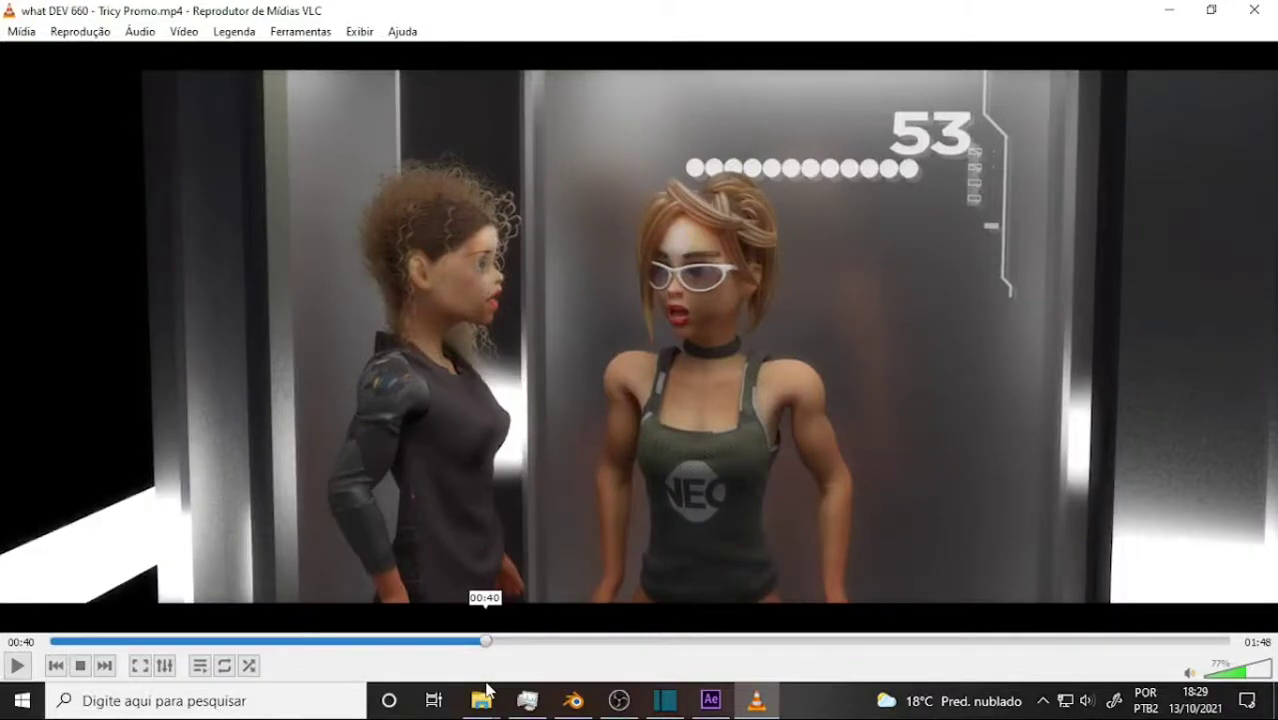
{"action": "left_click_drag", "start_coordinate": [487, 690], "coordinate": [714, 698]}
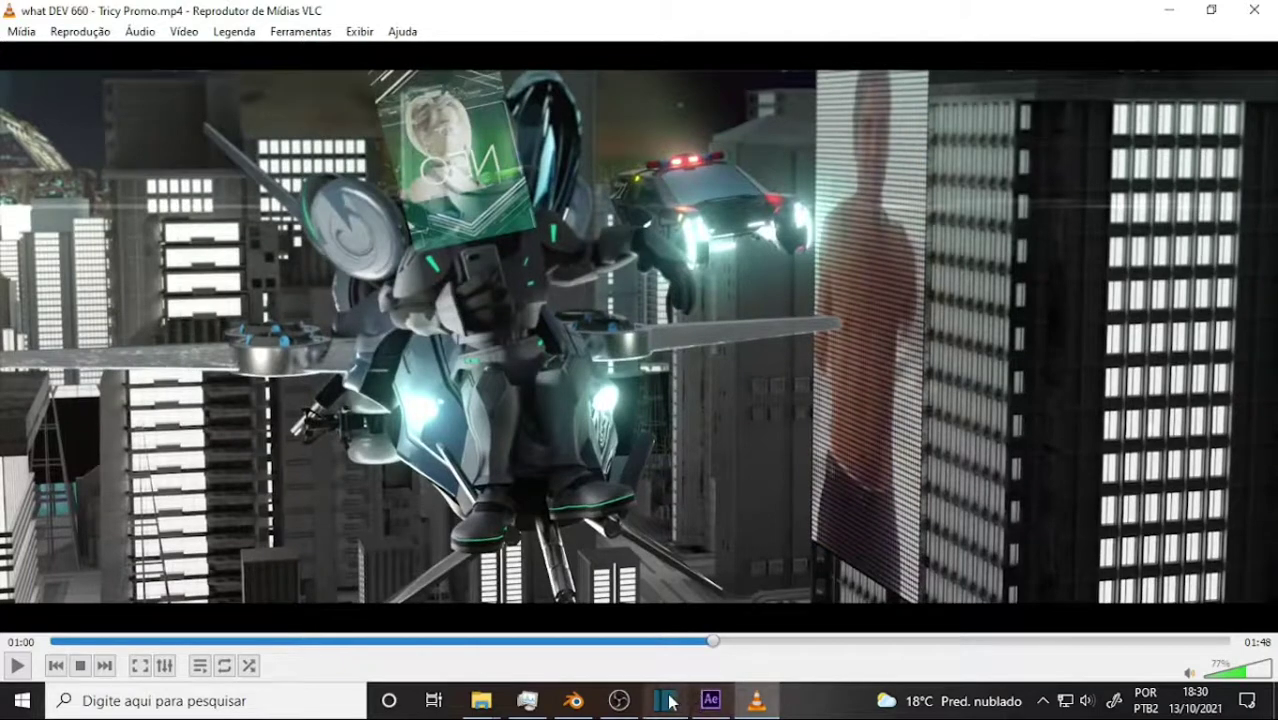
{"action": "left_click", "coordinate": [667, 700]}
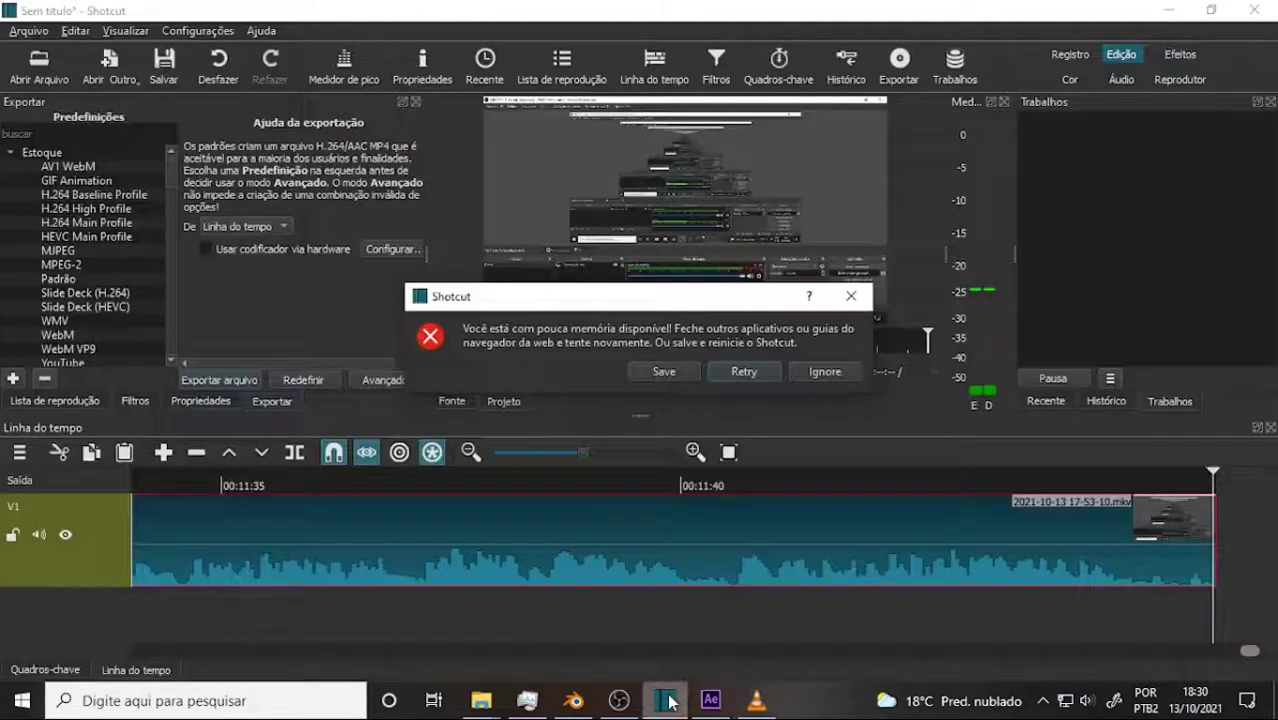
- Ignore Shotcut's low-memory error and go back to Tricy Promo in VLC at 01:00
{"action": "left_click", "coordinate": [831, 371]}
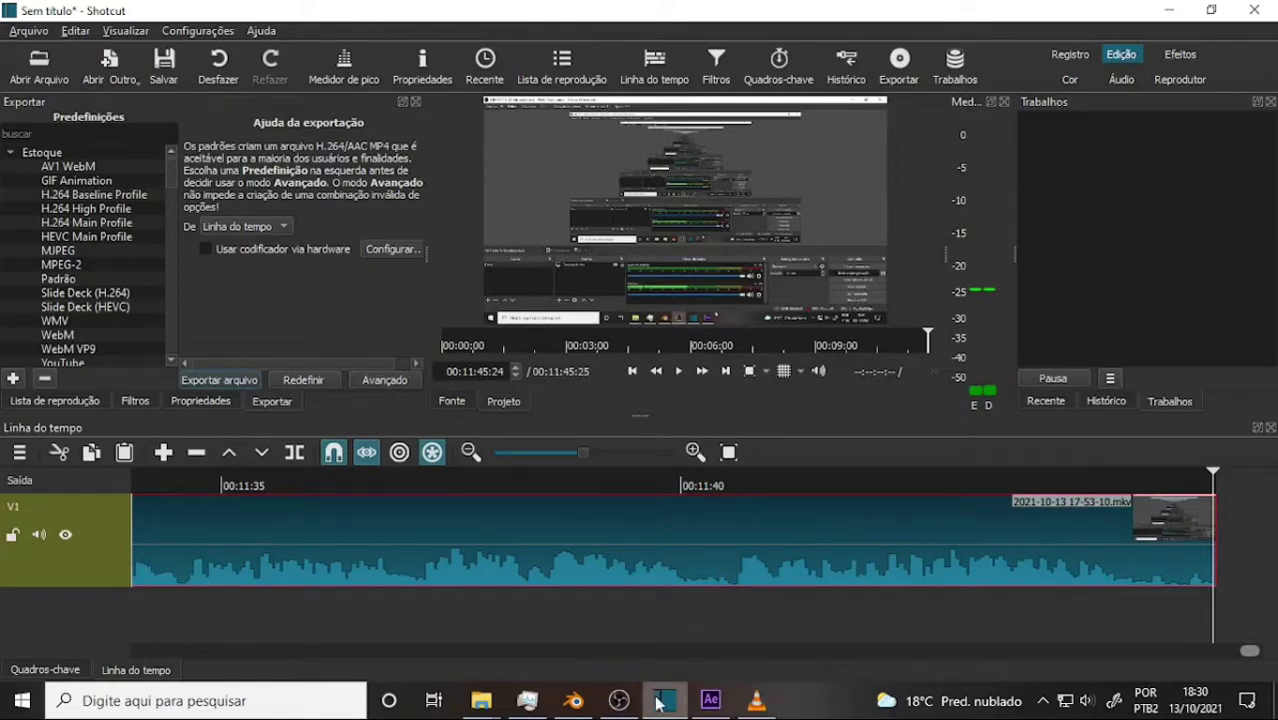
{"action": "left_click", "coordinate": [757, 702]}
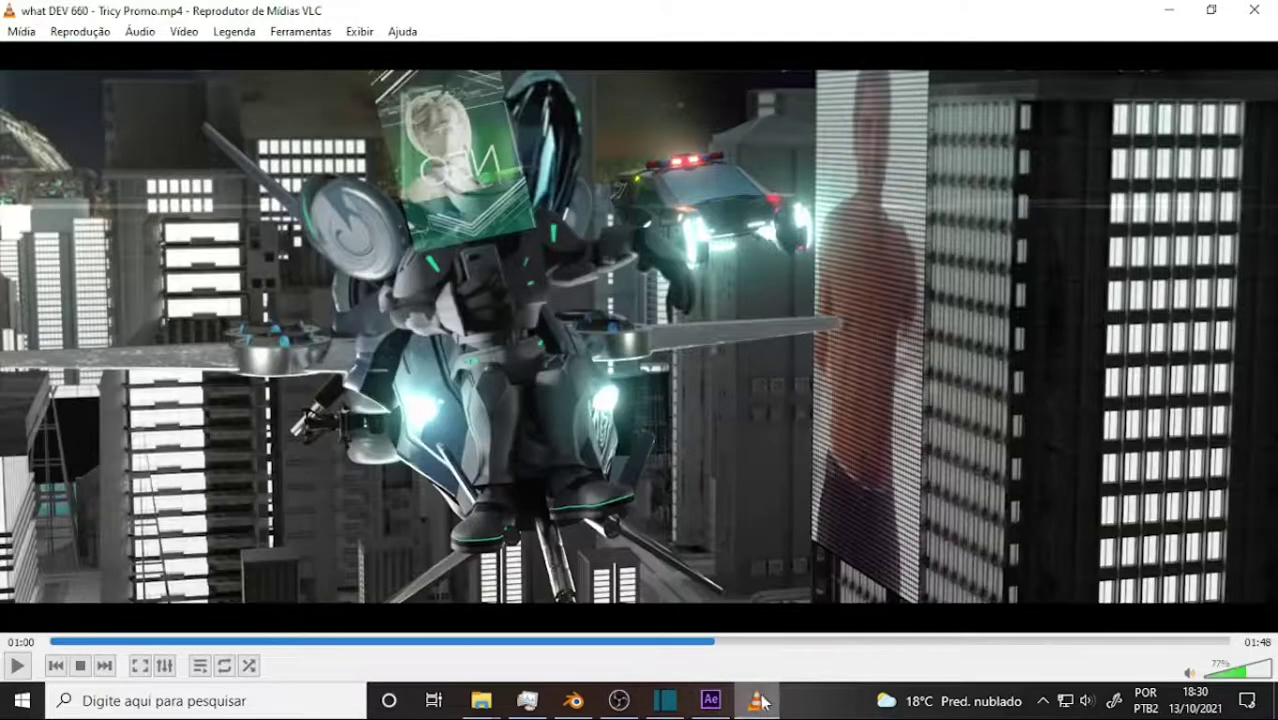
- Scrub Tricy Promo to 01:08, back to 00:58 and 00:42, forward to 00:34, then switch to Shotcut
{"action": "left_click_drag", "start_coordinate": [714, 643], "coordinate": [1091, 672]}
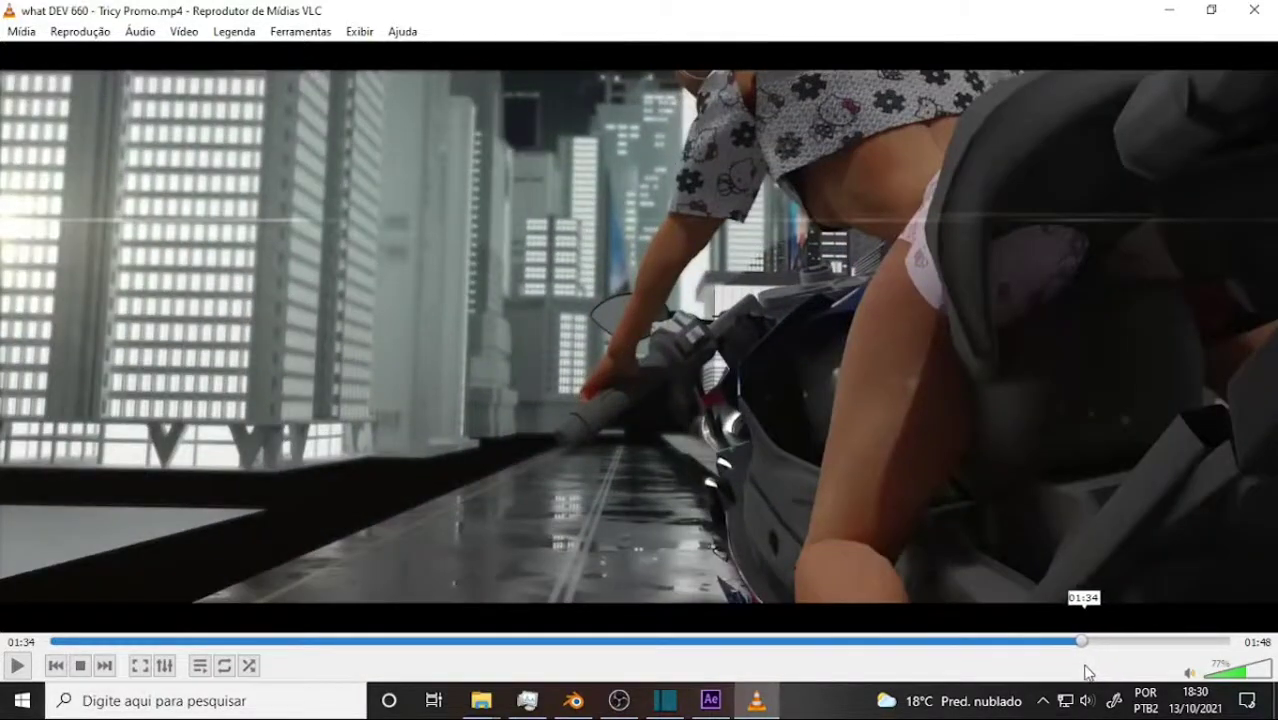
{"action": "mouse_move", "coordinate": [1088, 672]}
{"action": "left_mouse_down"}
{"action": "mouse_move", "coordinate": [1077, 676]}
{"action": "mouse_move", "coordinate": [1107, 673]}
{"action": "mouse_move", "coordinate": [773, 648]}
{"action": "left_mouse_up"}
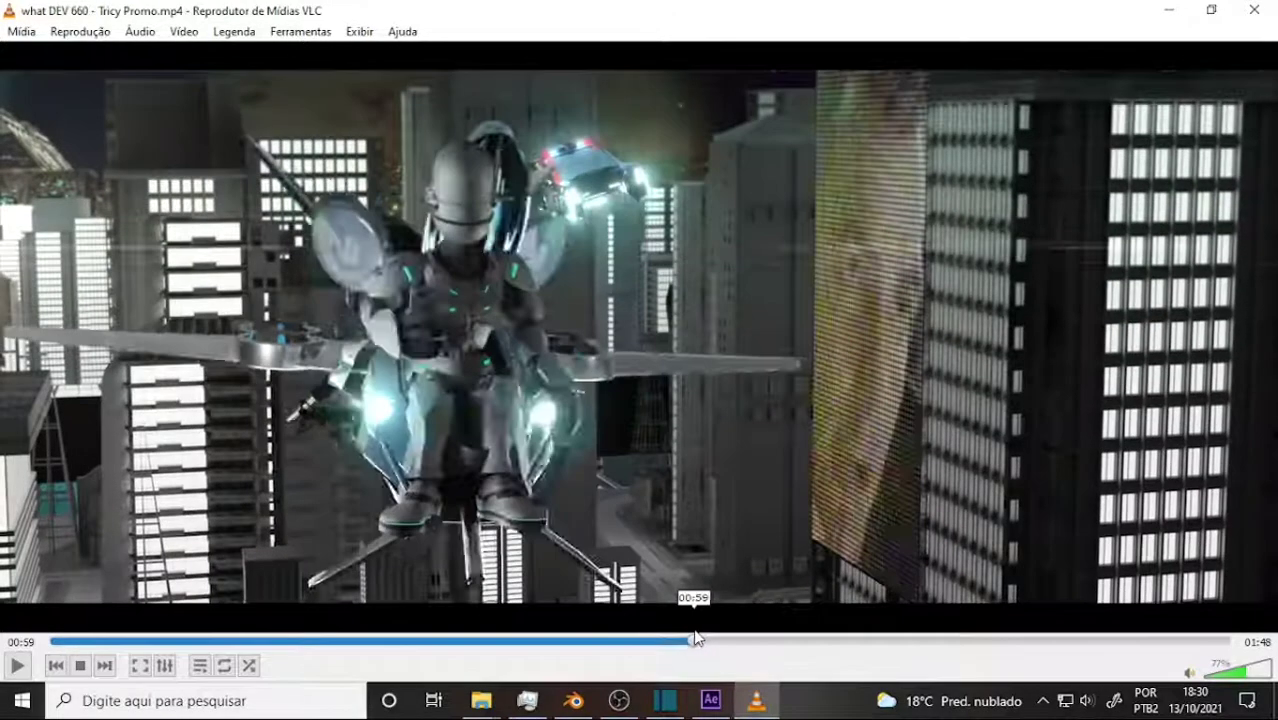
{"action": "left_click_drag", "start_coordinate": [773, 648], "coordinate": [632, 632]}
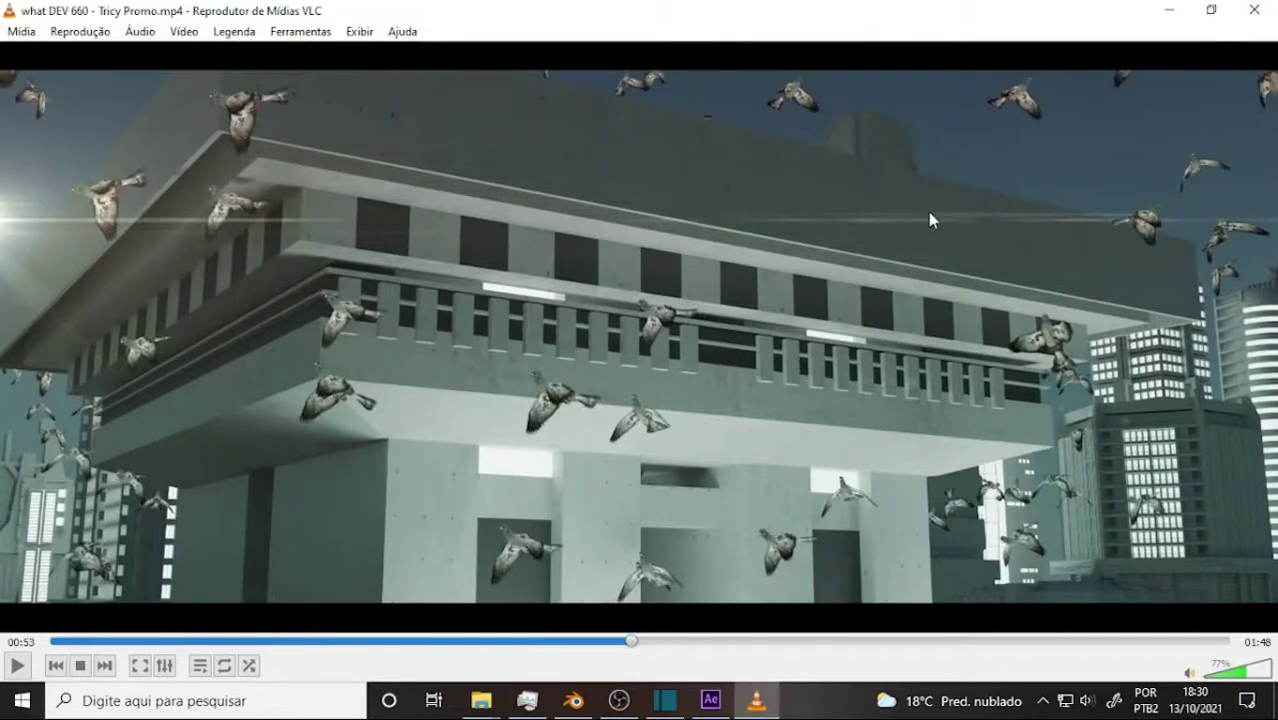
{"action": "left_click_drag", "start_coordinate": [632, 652], "coordinate": [396, 622]}
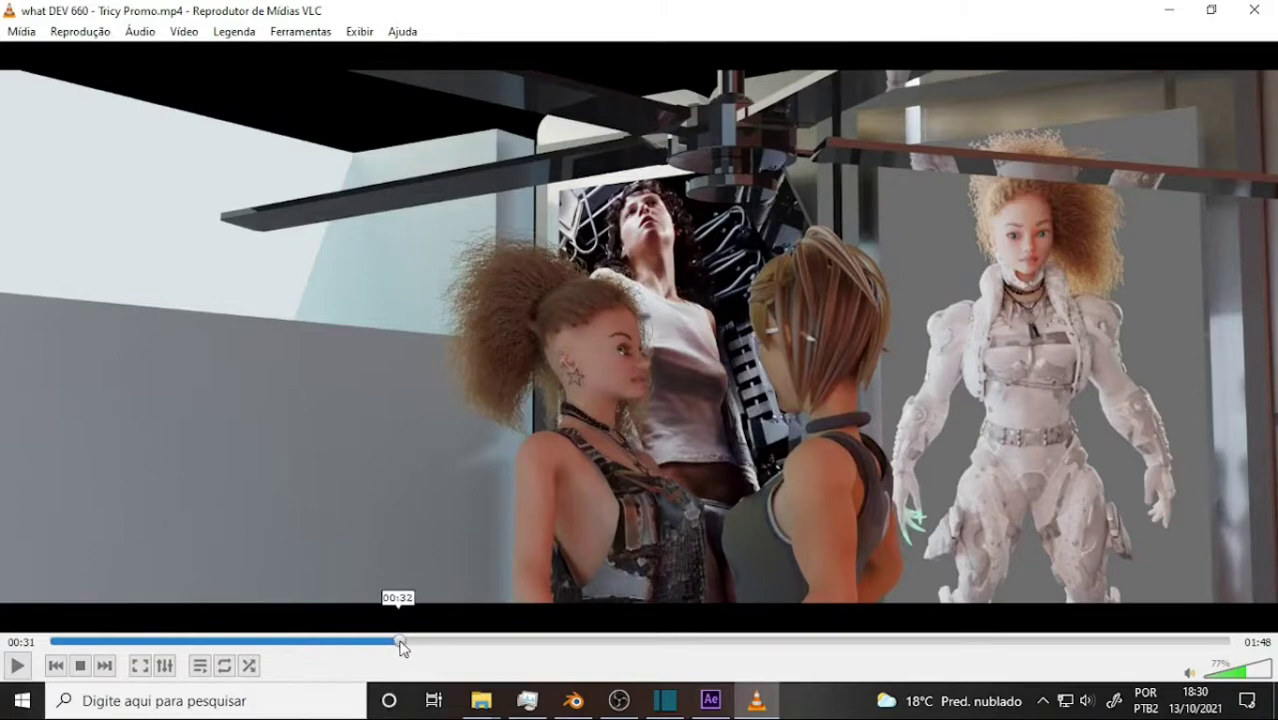
{"action": "left_click_drag", "start_coordinate": [399, 641], "coordinate": [577, 659]}
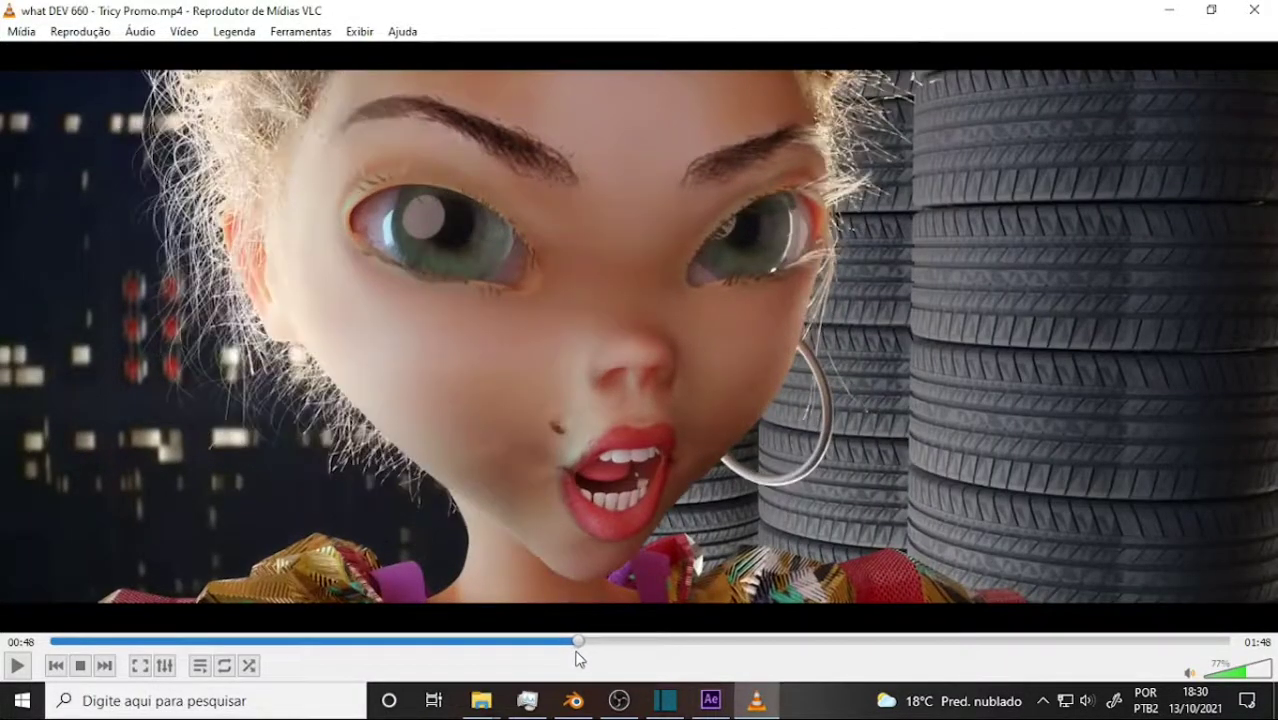
{"action": "left_click", "coordinate": [665, 700]}
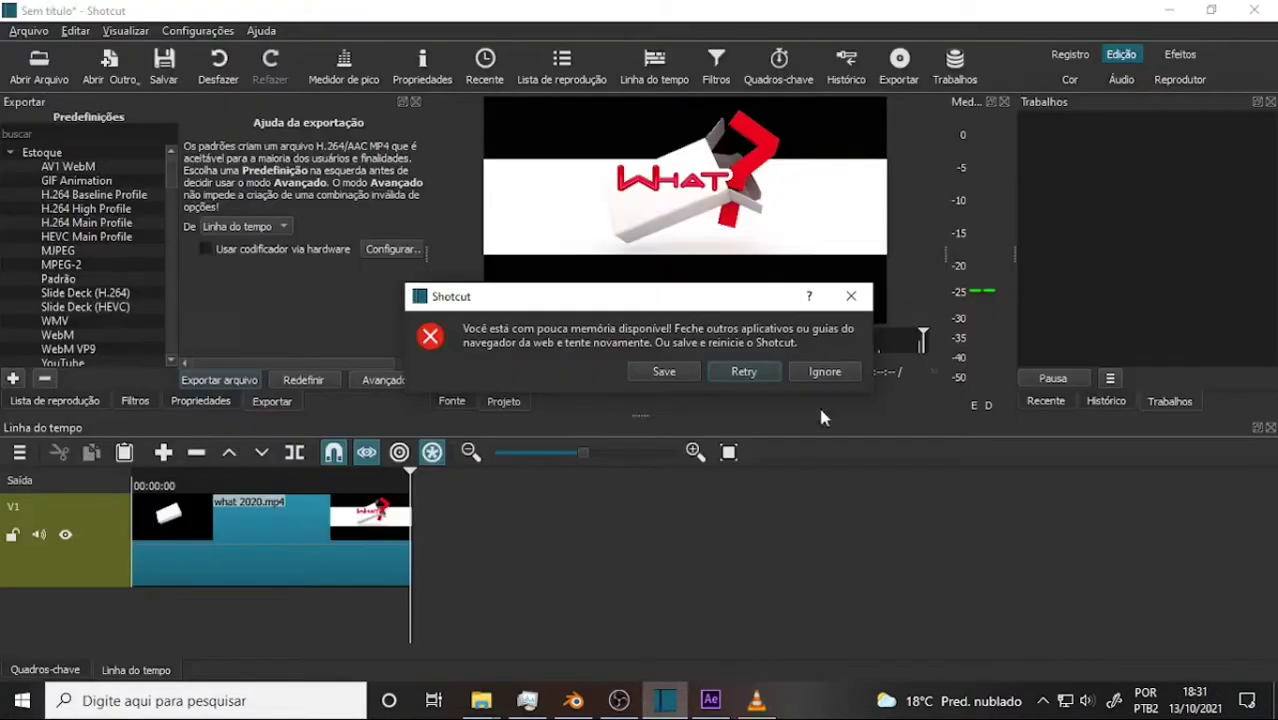
- Ignore the low-memory error again and minimize Shotcut to reveal Tricy Promo at 00:48
{"action": "left_click", "coordinate": [826, 373]}
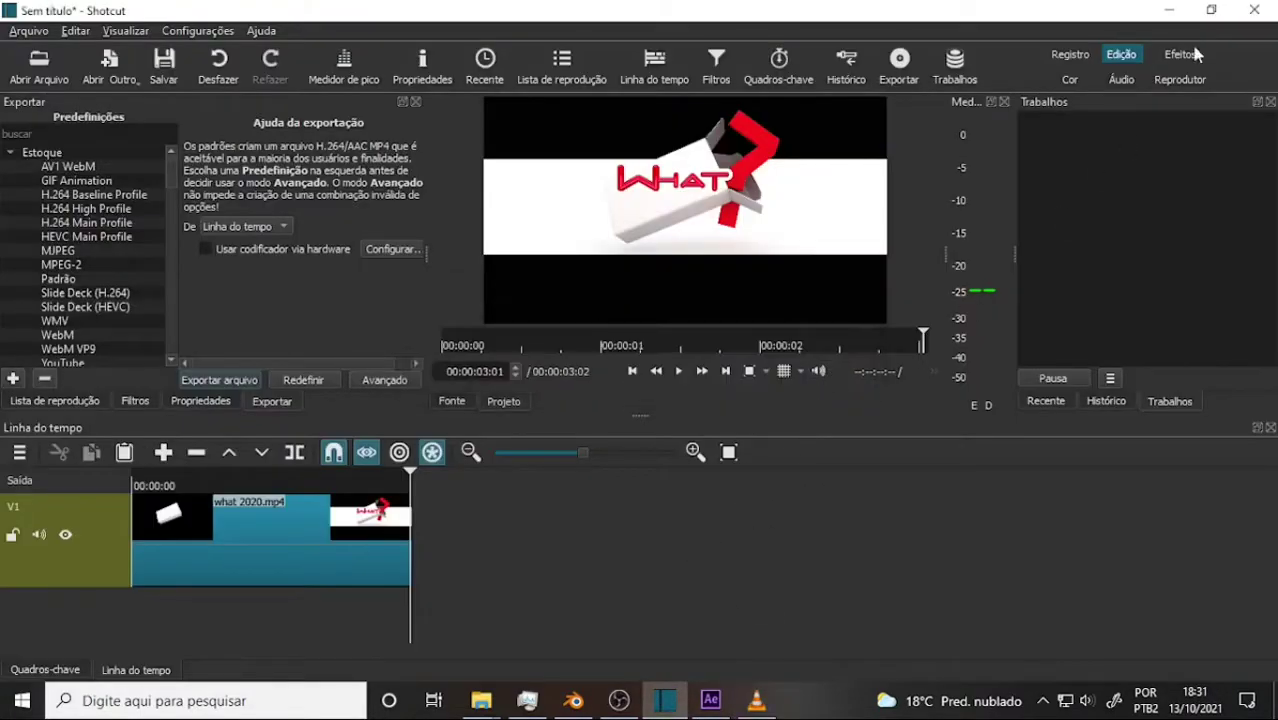
{"action": "left_click", "coordinate": [1169, 10]}
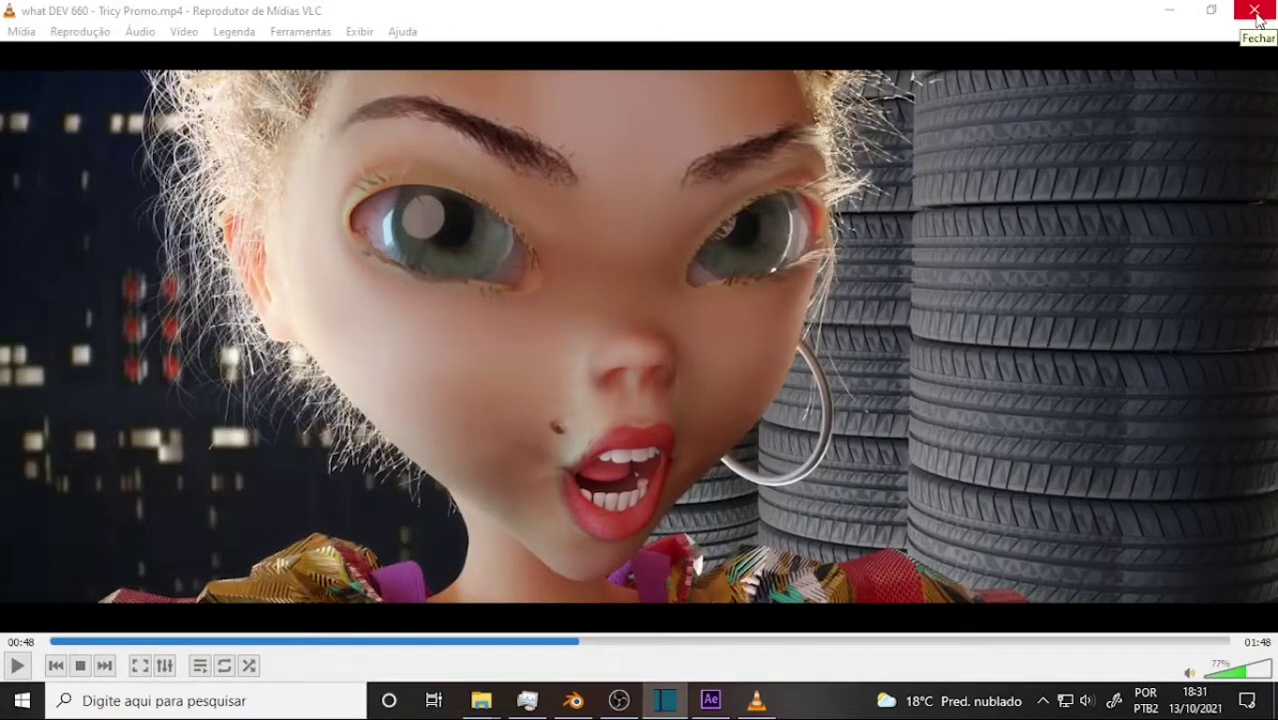
- Close VLC, view the Bate Lata folder, check Task Manager memory, then return to After Effects
{"action": "left_click", "coordinate": [1257, 18]}
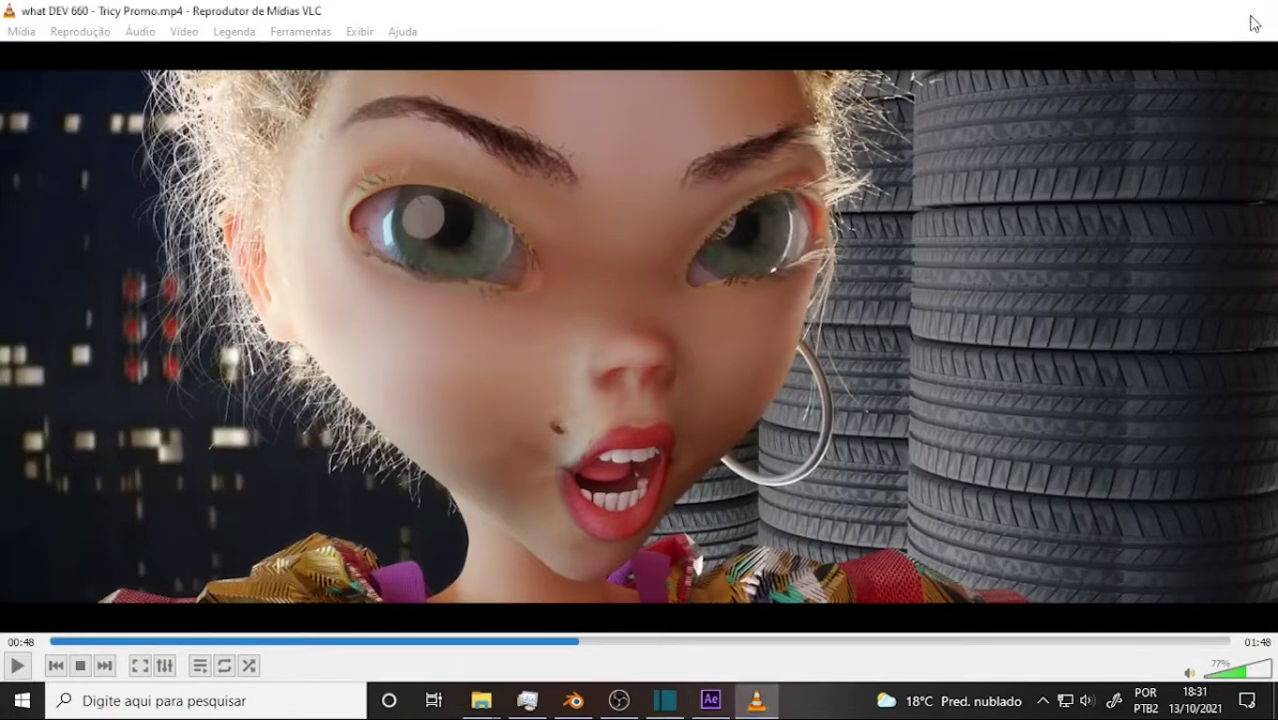
{"action": "mouse_move", "coordinate": [483, 706]}
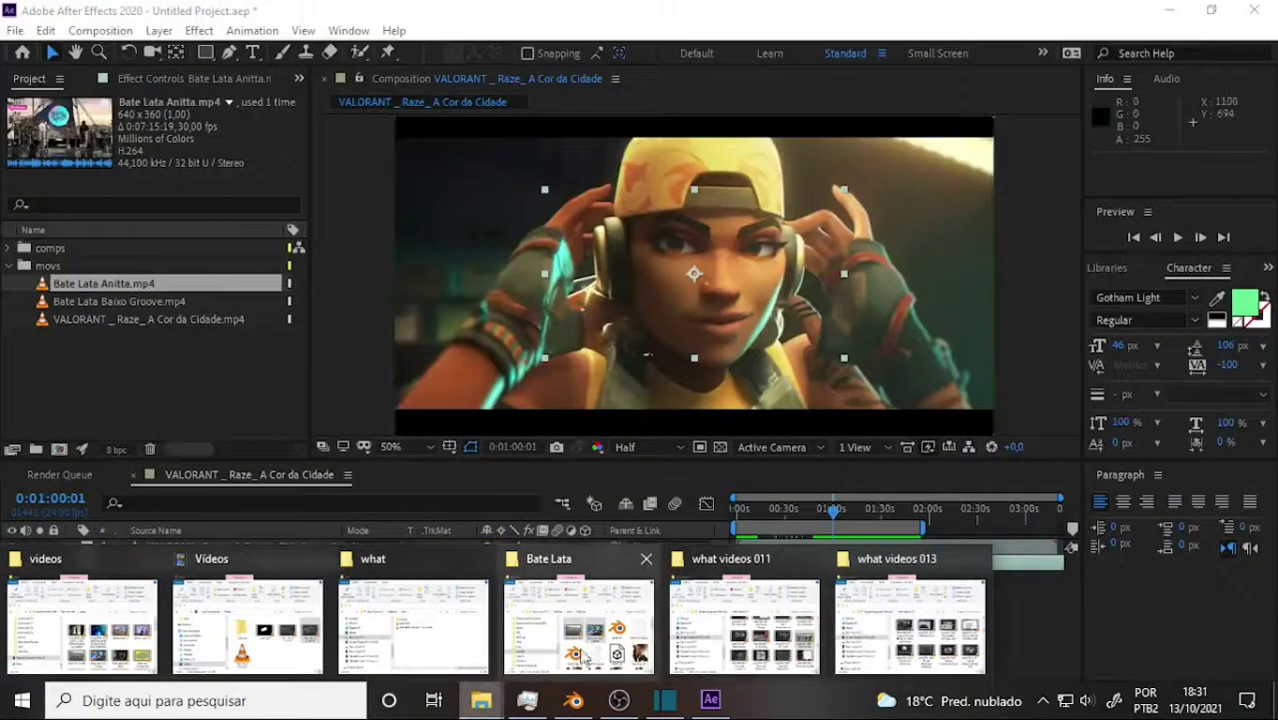
{"action": "left_click", "coordinate": [578, 625]}
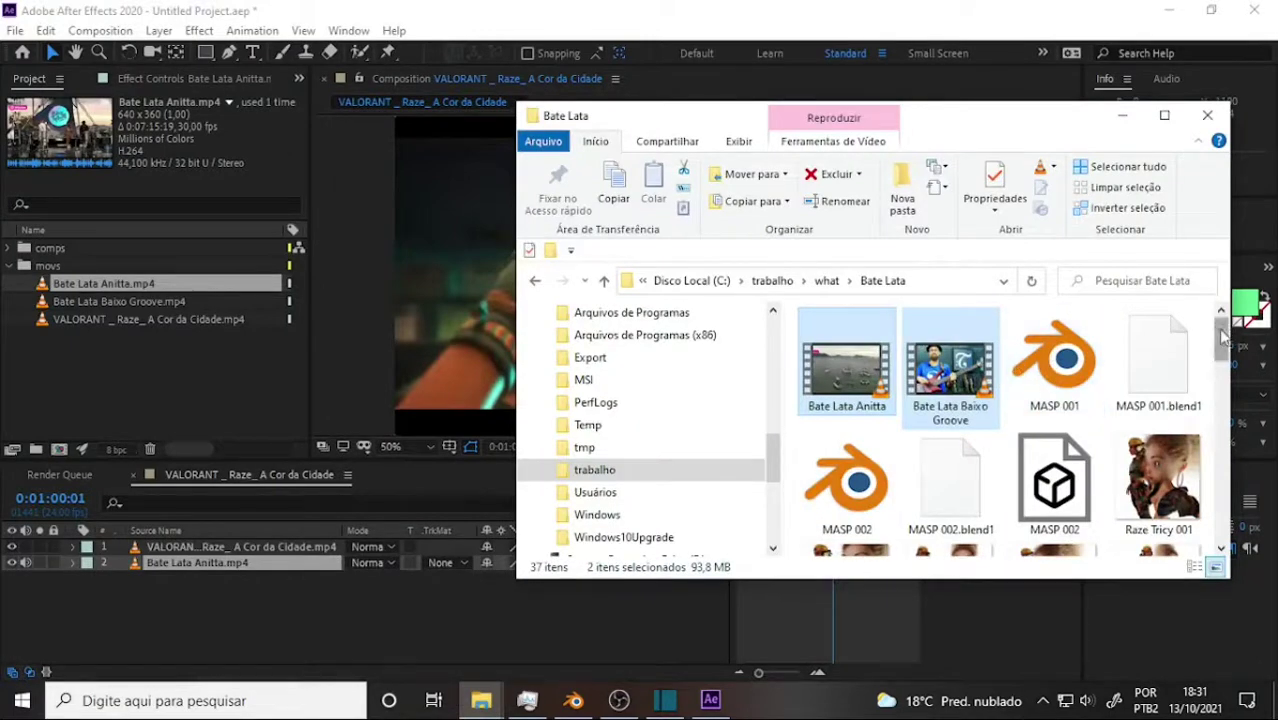
{"action": "left_click", "coordinate": [531, 703]}
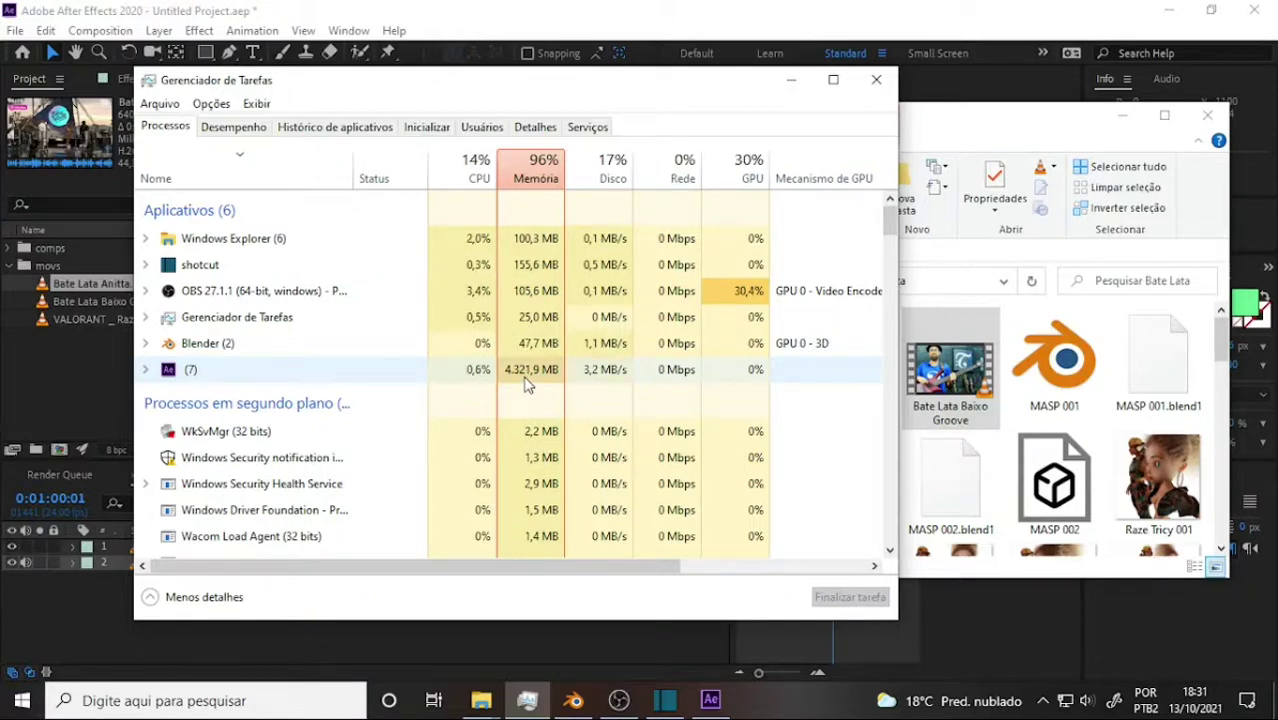
{"action": "left_click", "coordinate": [731, 18]}
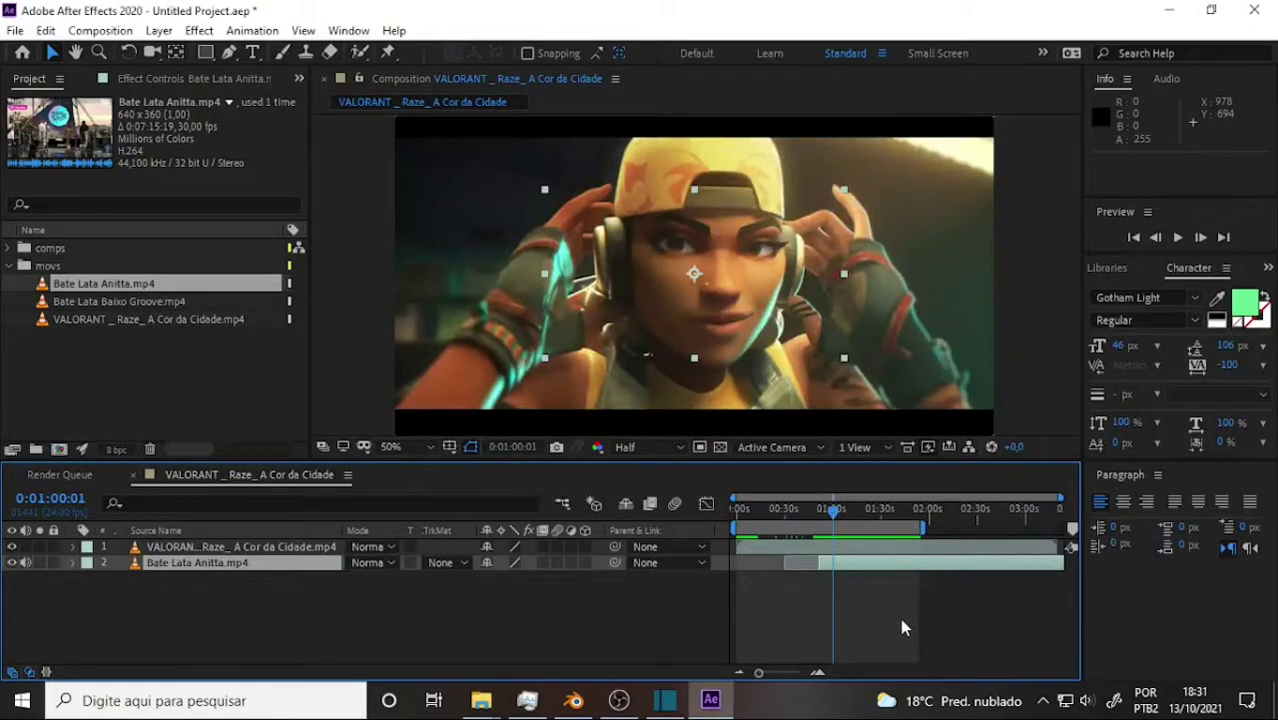
- Start a preview of the VALORANT composition from the one-minute mark with Space
{"action": "key", "text": "space"}
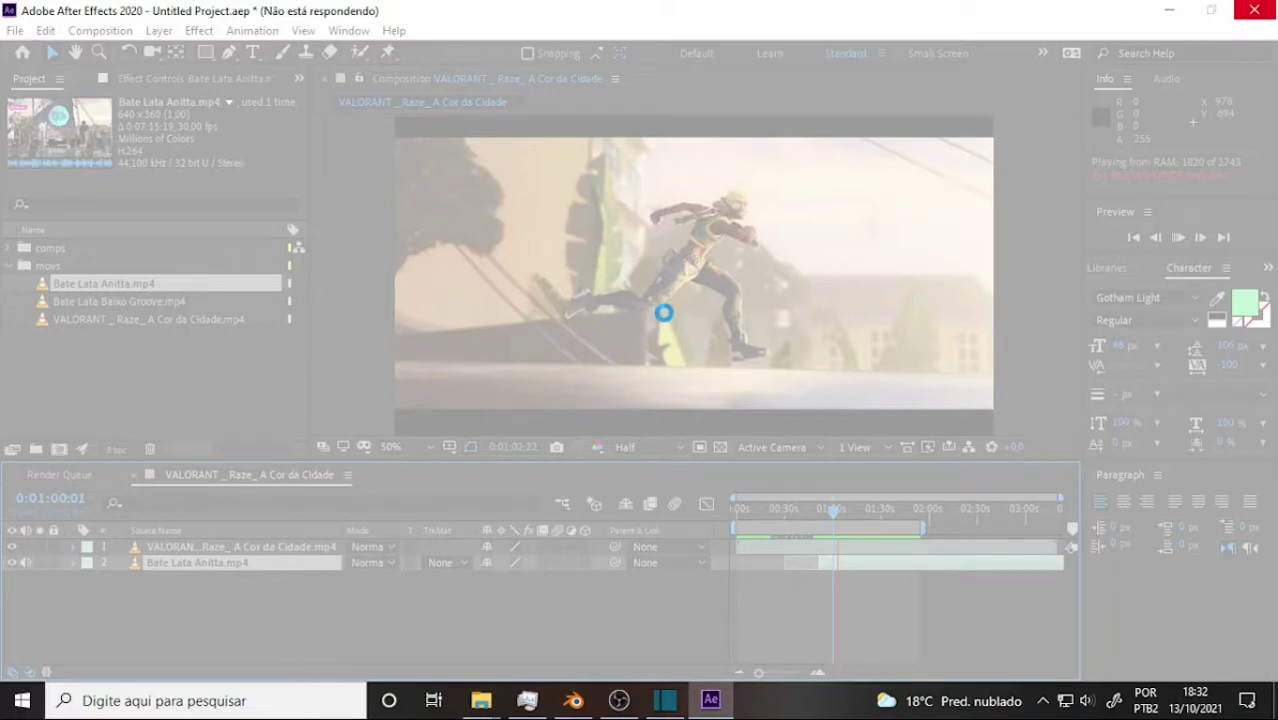
- Stop the preview, move the playhead back to about 0:53, and preview until about 1:04
{"action": "key", "text": "space"}
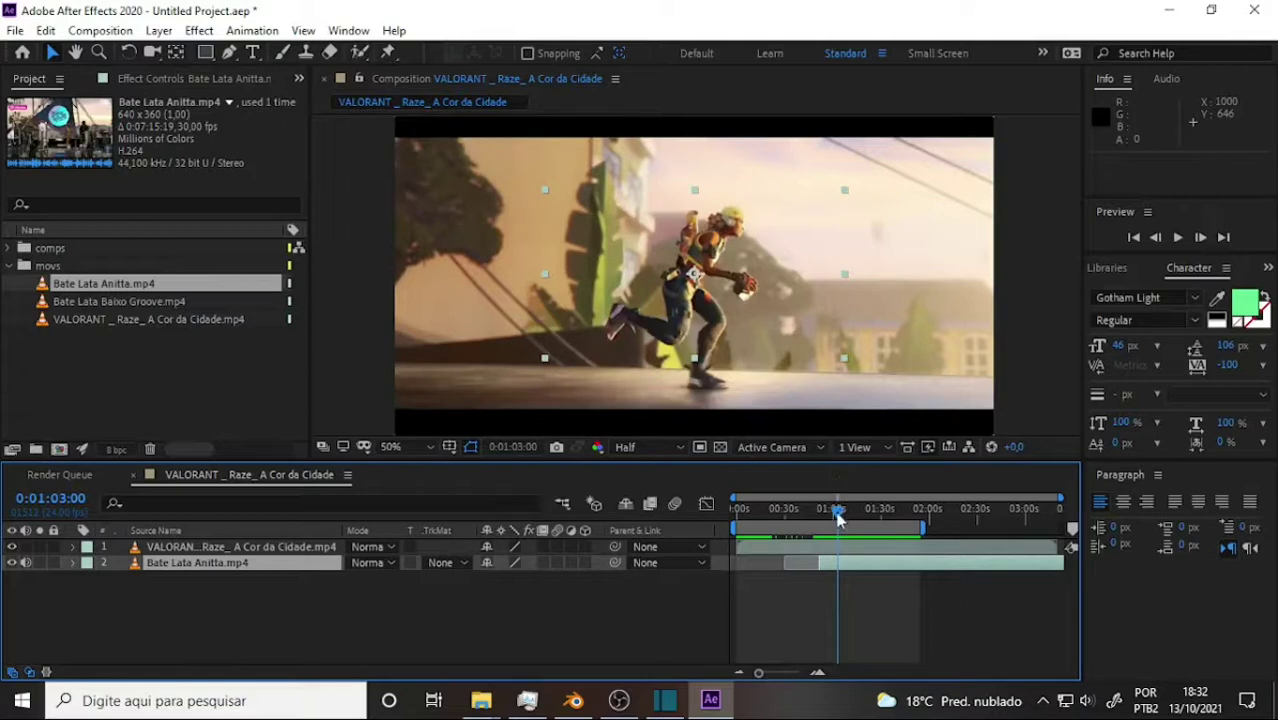
{"action": "left_click_drag", "start_coordinate": [838, 510], "coordinate": [818, 517]}
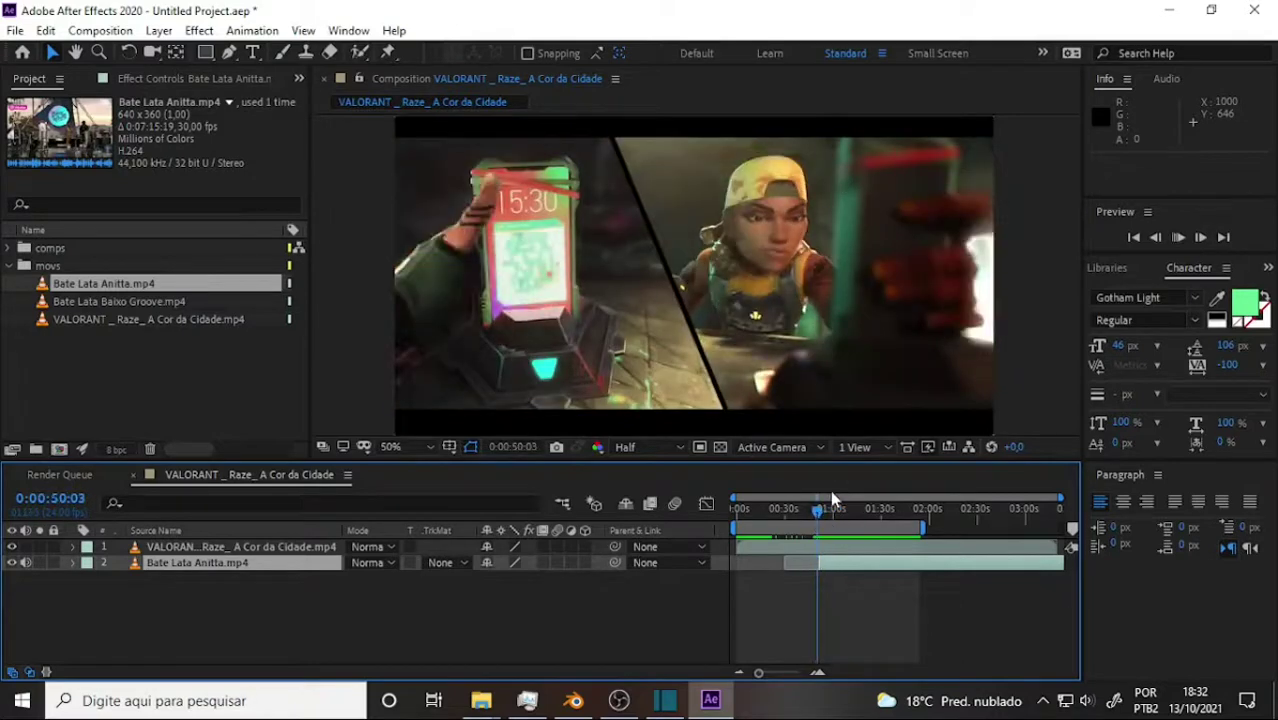
{"action": "key", "text": "space"}
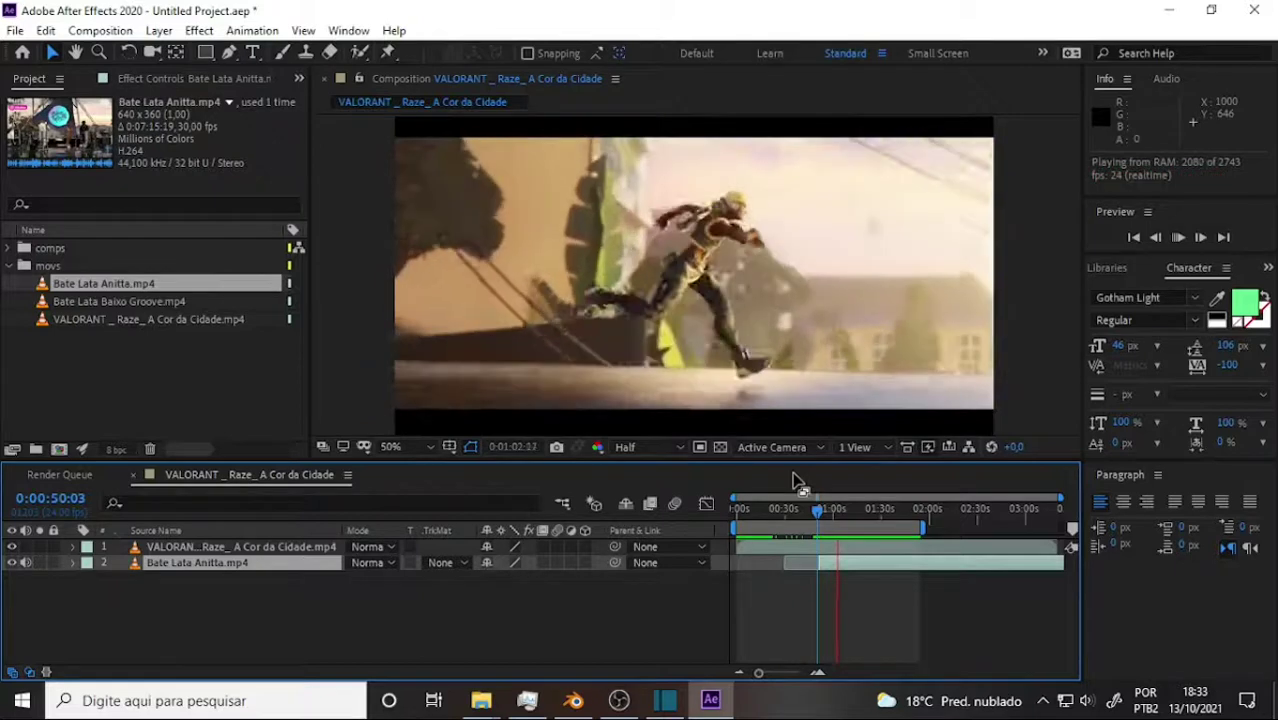
{"action": "key", "text": "space"}
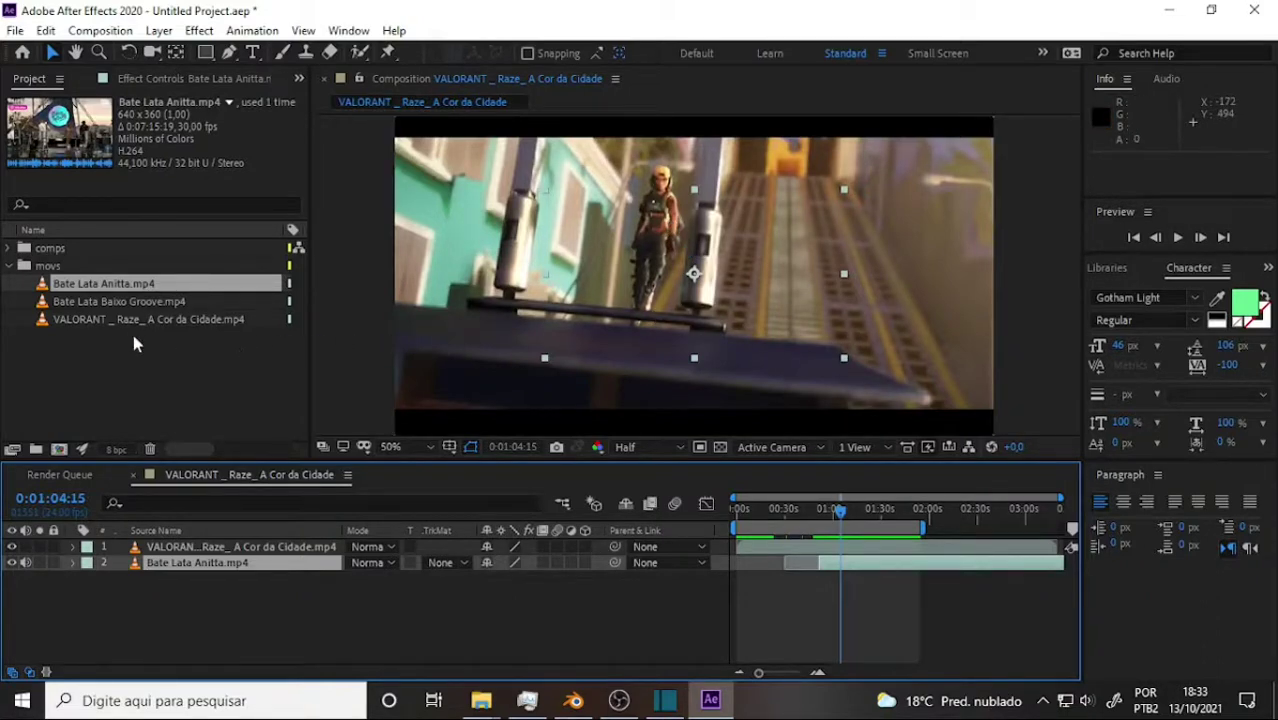
- Scrub the Raze clip from 0:00 past the 0:25 and 0:33 shots to about 0:01:30:23
{"action": "left_click_drag", "start_coordinate": [840, 527], "coordinate": [870, 532]}
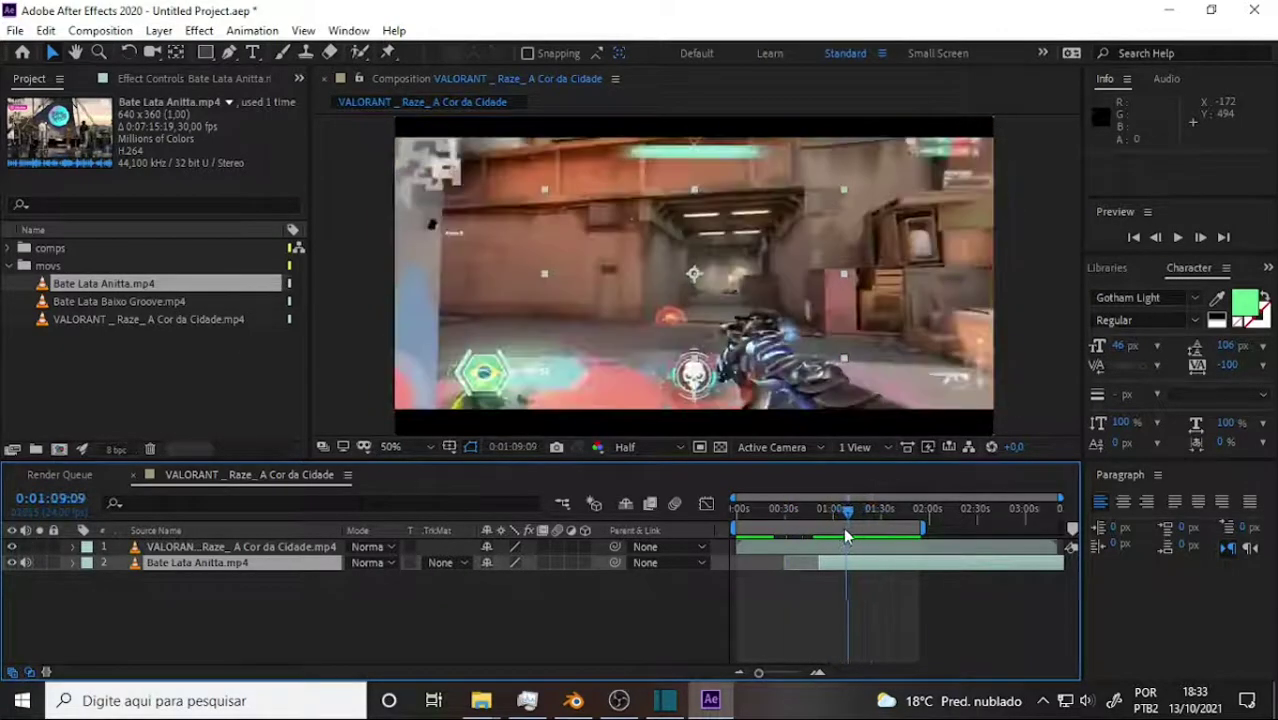
{"action": "left_click_drag", "start_coordinate": [870, 532], "coordinate": [857, 528]}
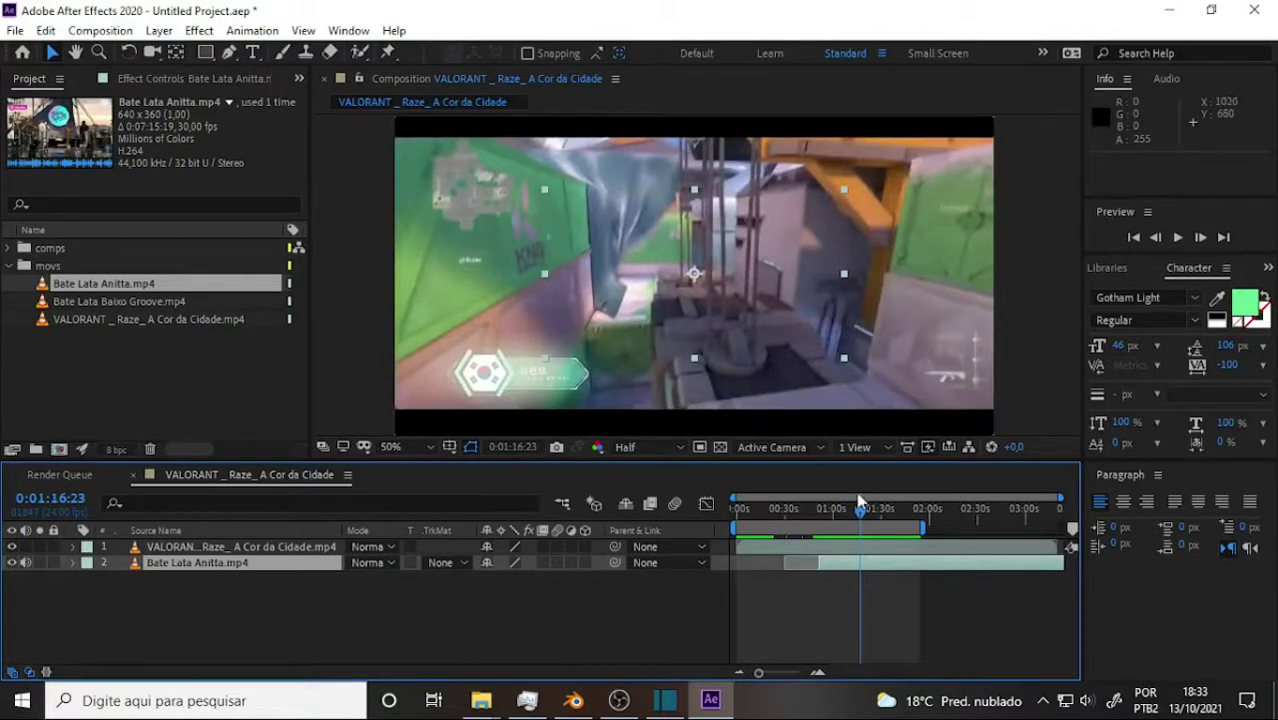
{"action": "mouse_move", "coordinate": [861, 512]}
{"action": "left_mouse_down"}
{"action": "mouse_move", "coordinate": [718, 524]}
{"action": "mouse_move", "coordinate": [788, 526]}
{"action": "mouse_move", "coordinate": [767, 535]}
{"action": "mouse_move", "coordinate": [781, 535]}
{"action": "left_mouse_up"}
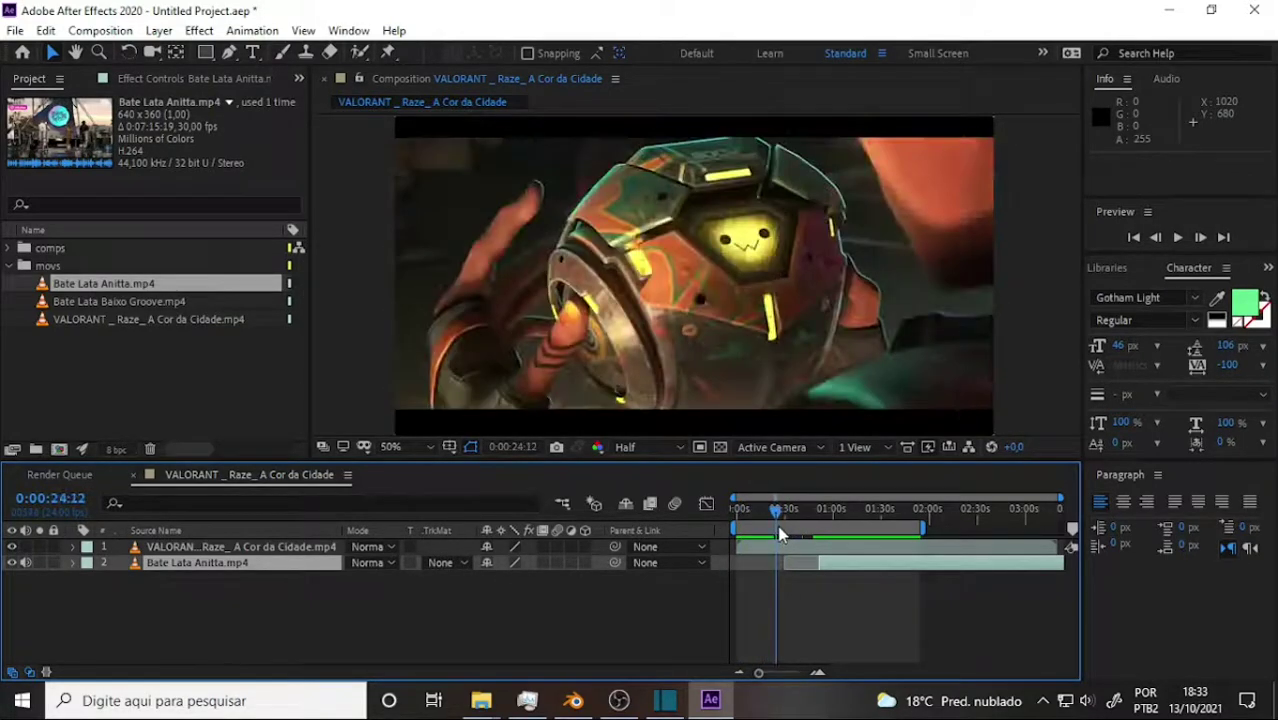
{"action": "left_click_drag", "start_coordinate": [773, 517], "coordinate": [778, 522]}
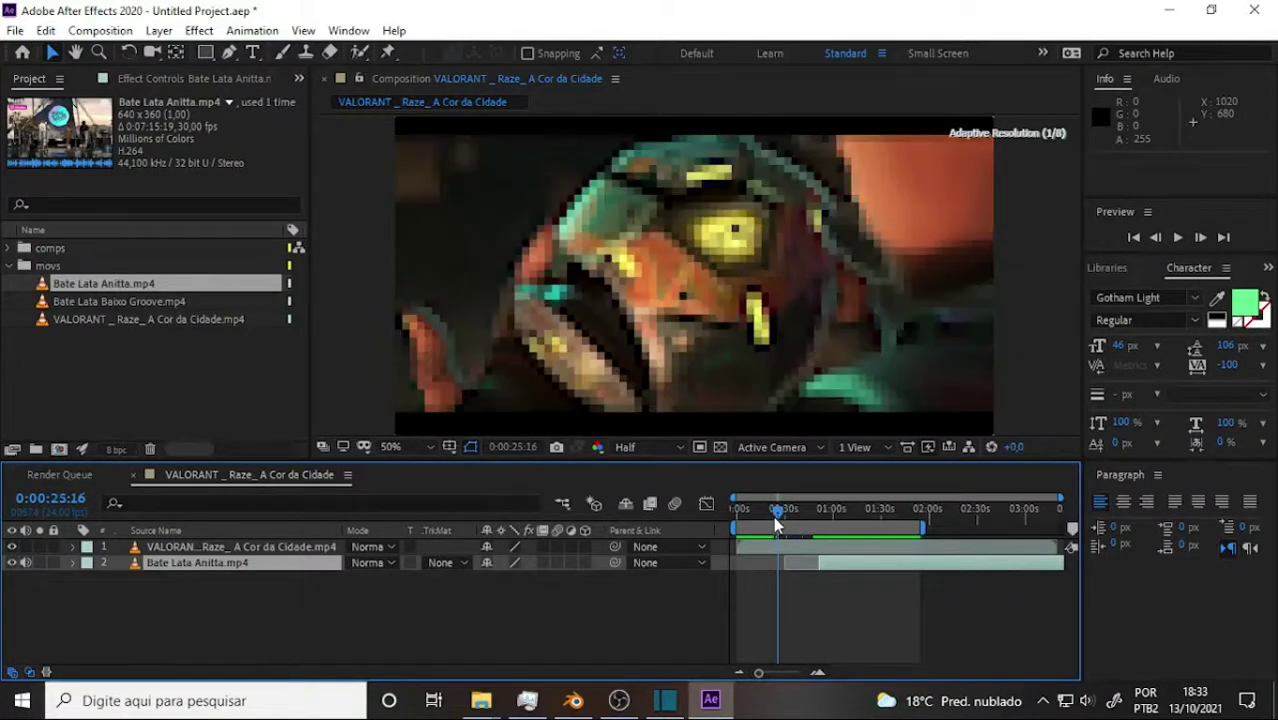
{"action": "left_click_drag", "start_coordinate": [778, 520], "coordinate": [778, 524]}
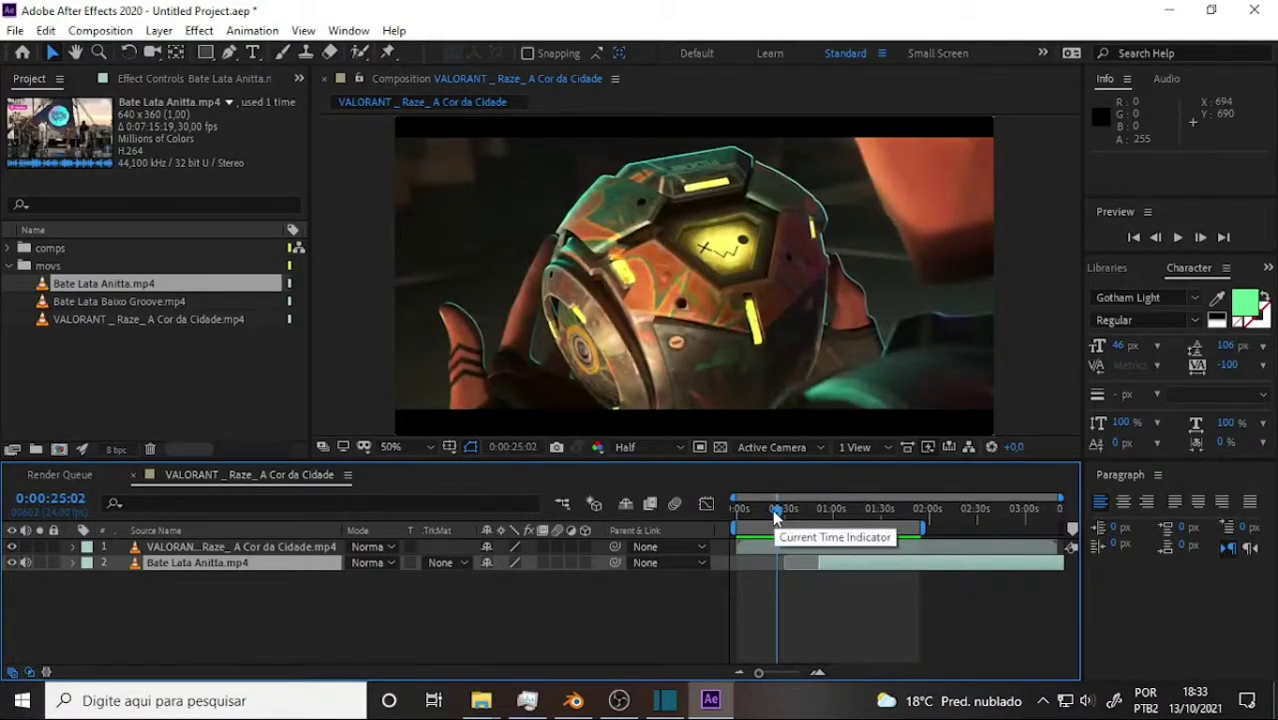
{"action": "left_click_drag", "start_coordinate": [775, 515], "coordinate": [808, 530]}
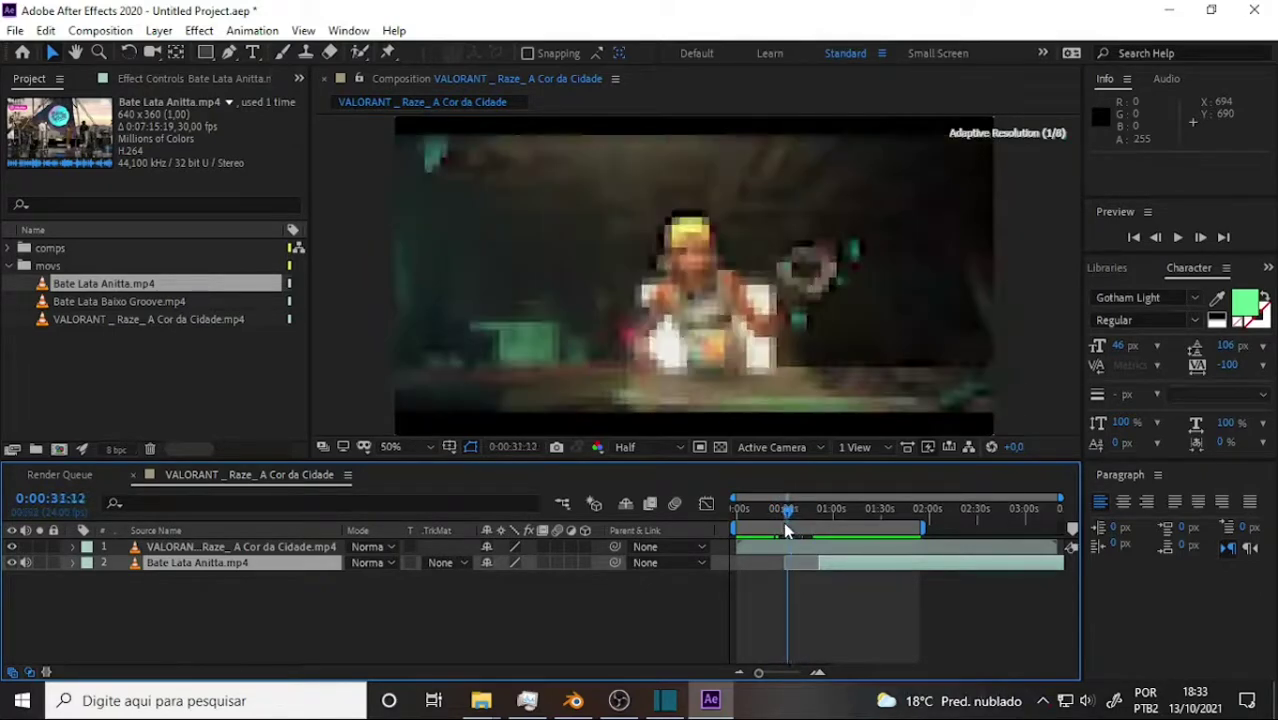
{"action": "left_click_drag", "start_coordinate": [808, 530], "coordinate": [790, 522]}
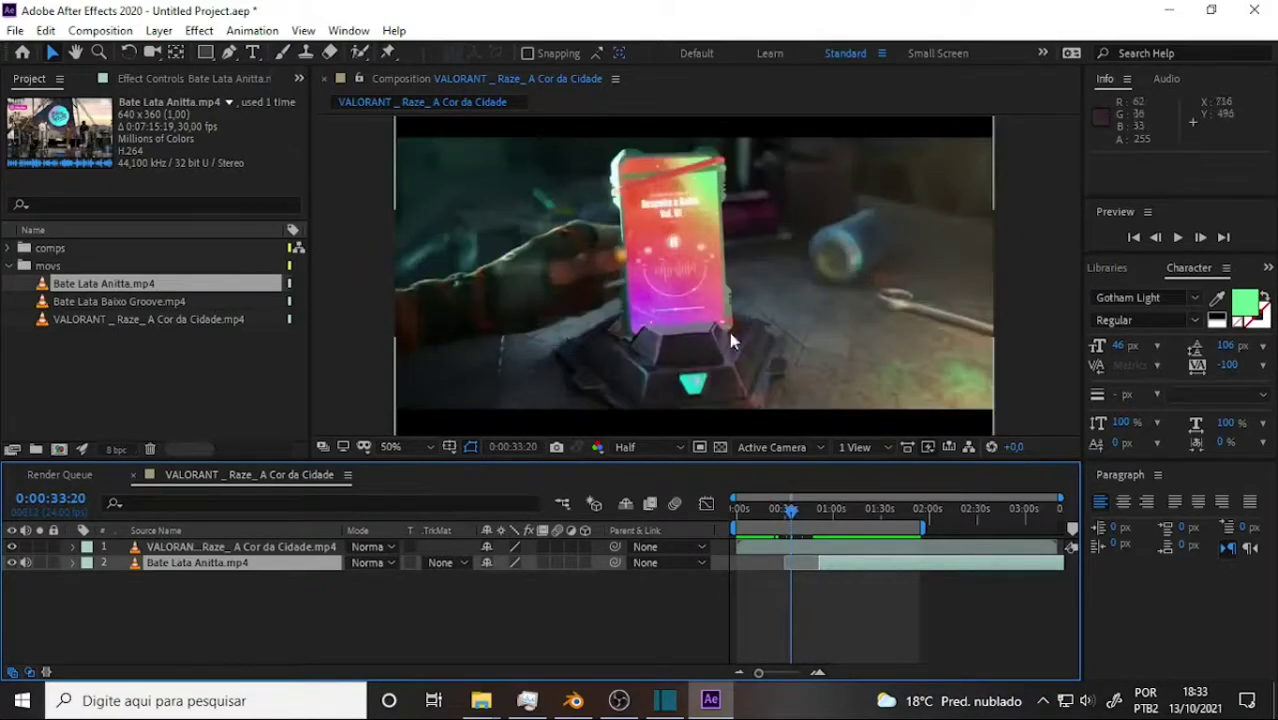
{"action": "left_click_drag", "start_coordinate": [793, 514], "coordinate": [883, 542]}
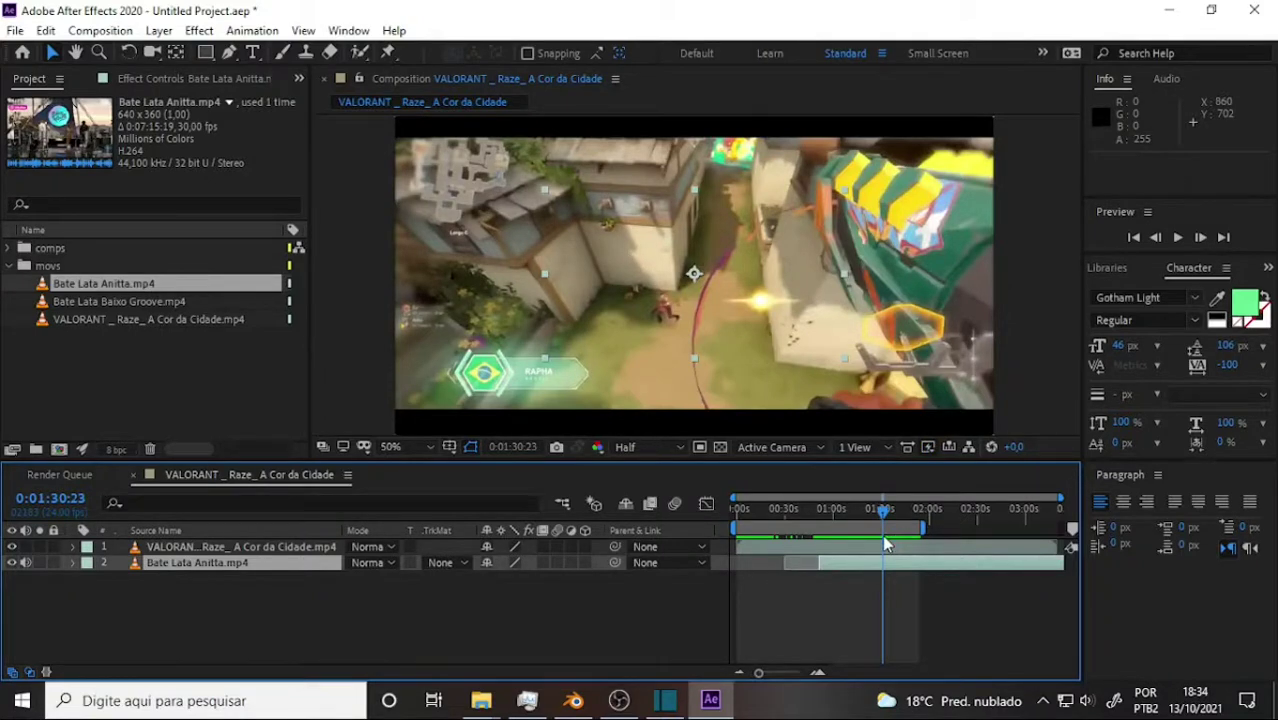
- Scrub between 1:30, 1:43 and 1:57, finishing at 0:01:25:03 with Raze posing
{"action": "left_click_drag", "start_coordinate": [884, 543], "coordinate": [884, 521]}
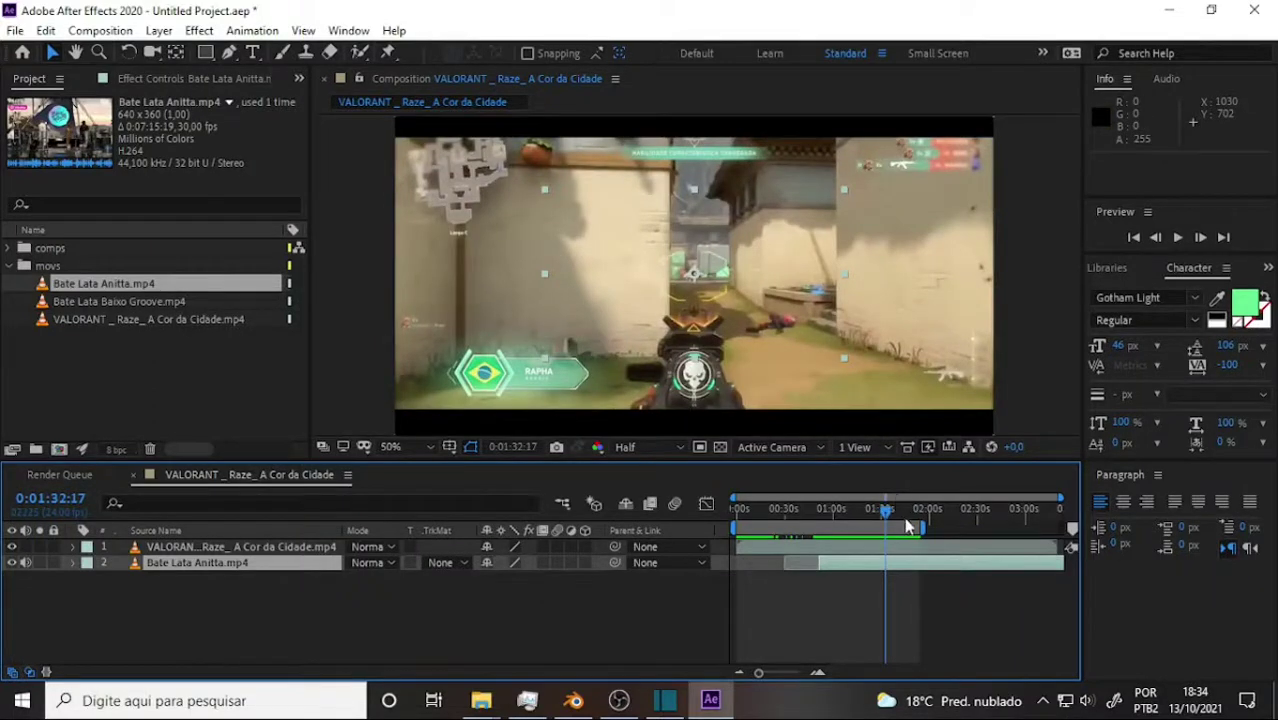
{"action": "mouse_move", "coordinate": [885, 512]}
{"action": "left_mouse_down"}
{"action": "mouse_move", "coordinate": [904, 530]}
{"action": "mouse_move", "coordinate": [905, 512]}
{"action": "left_mouse_up"}
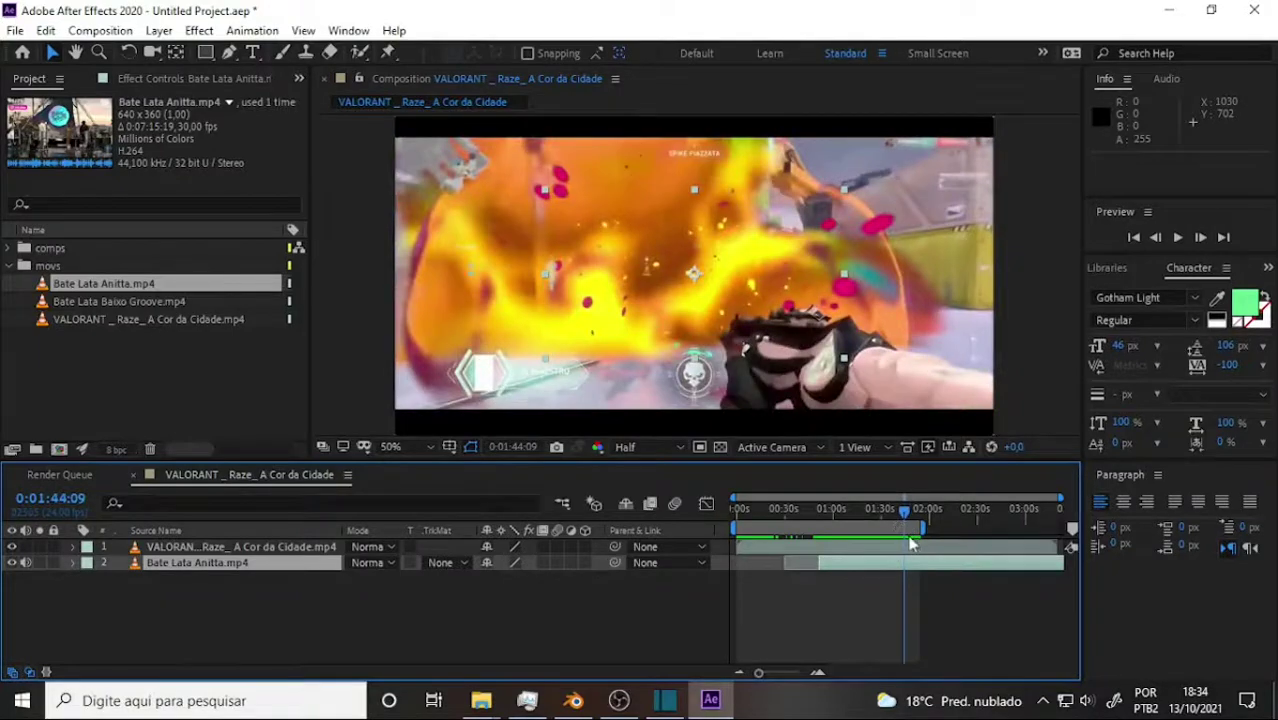
{"action": "left_click_drag", "start_coordinate": [905, 512], "coordinate": [875, 523]}
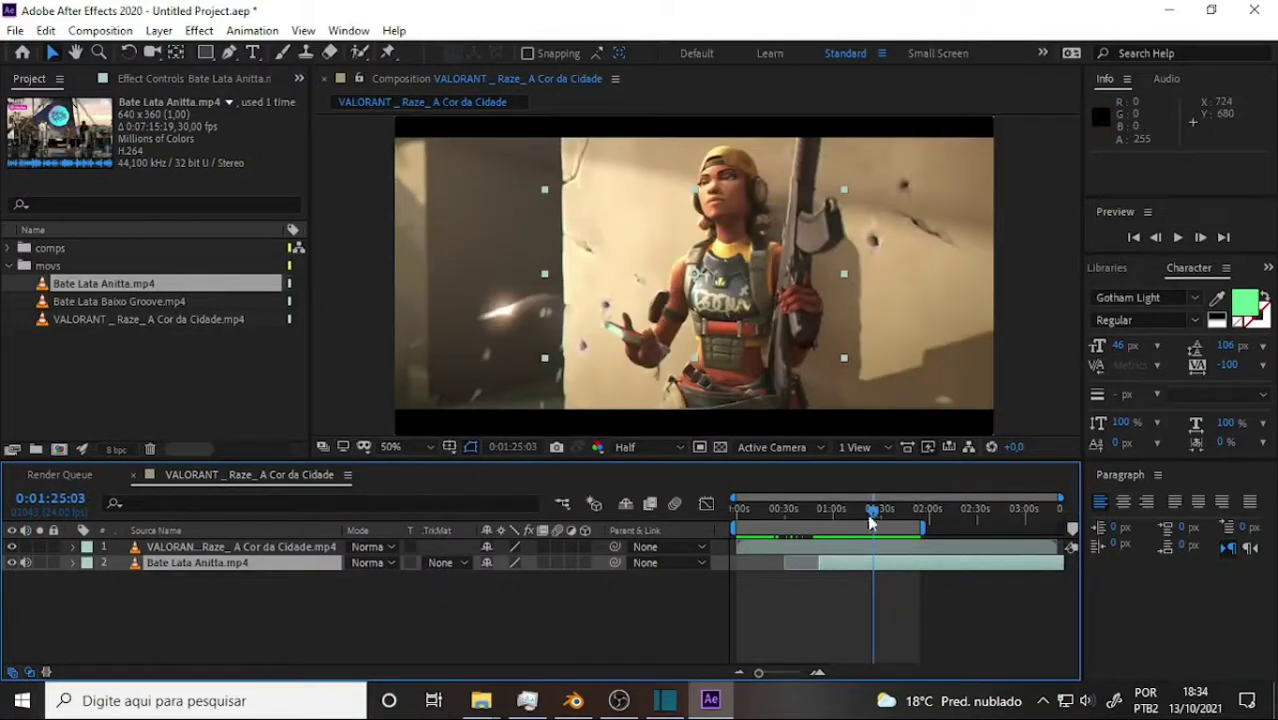
{"action": "left_click_drag", "start_coordinate": [875, 516], "coordinate": [874, 516]}
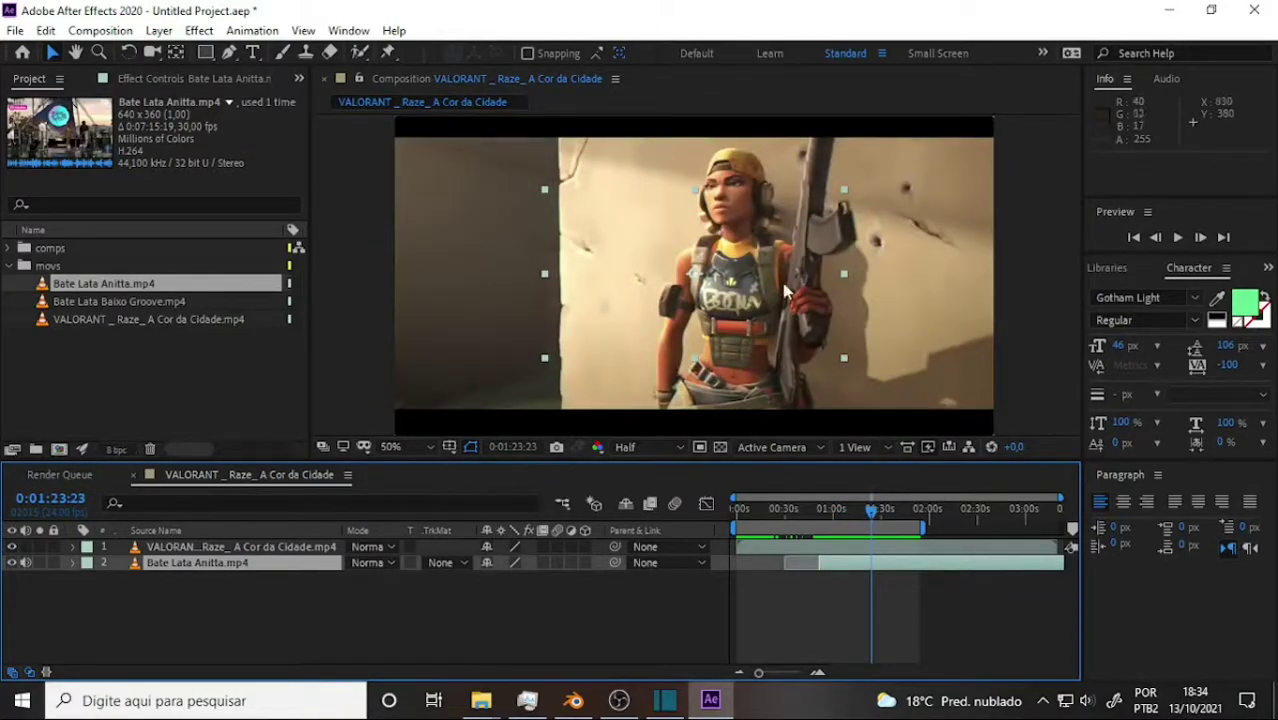
{"action": "mouse_move", "coordinate": [872, 512]}
{"action": "left_mouse_down"}
{"action": "mouse_move", "coordinate": [1012, 527]}
{"action": "mouse_move", "coordinate": [889, 514]}
{"action": "left_mouse_up"}
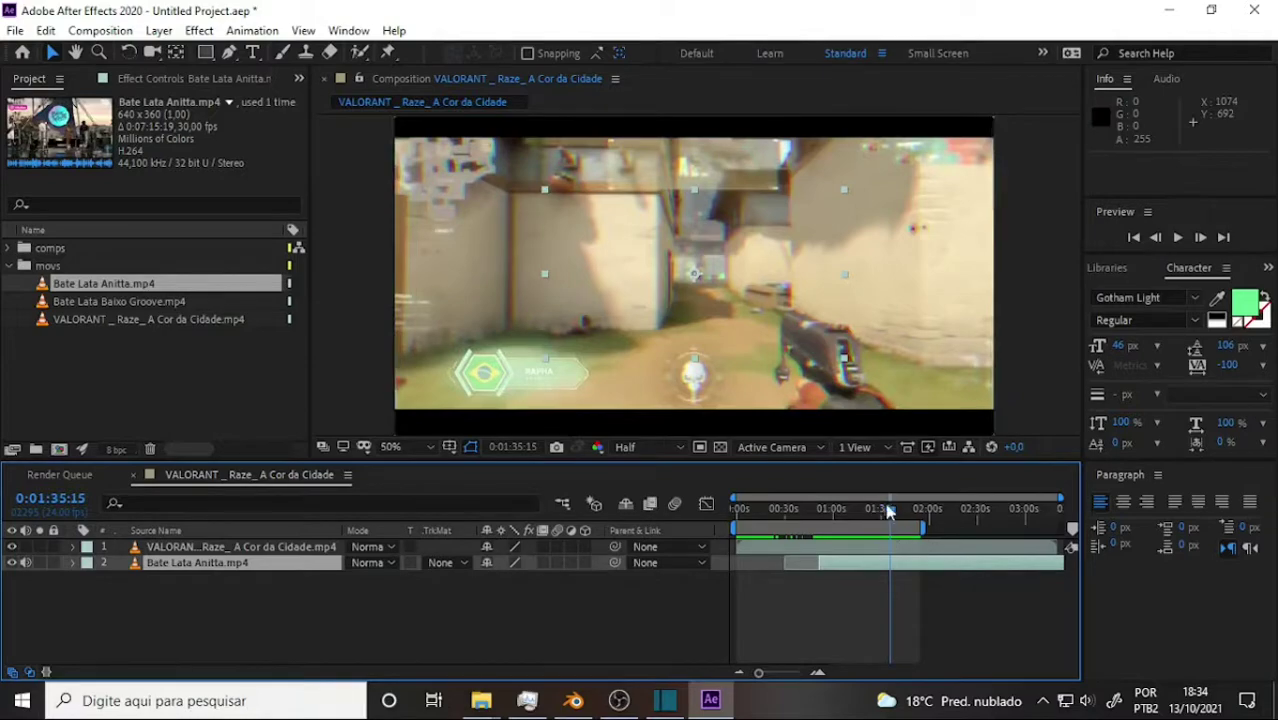
{"action": "left_click_drag", "start_coordinate": [889, 511], "coordinate": [872, 527]}
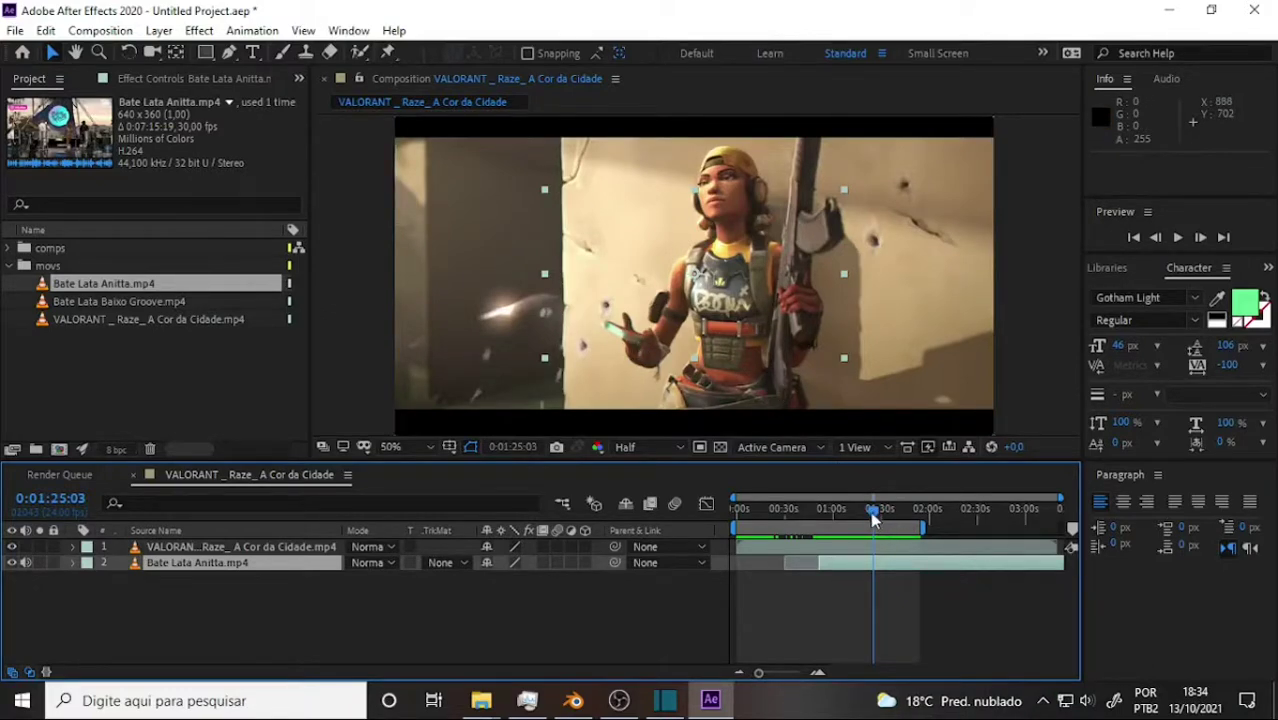
- Scrub the gameplay between 1:26 and 1:38, settling on Raze checking her phone at 1:27
{"action": "left_click_drag", "start_coordinate": [873, 512], "coordinate": [884, 521]}
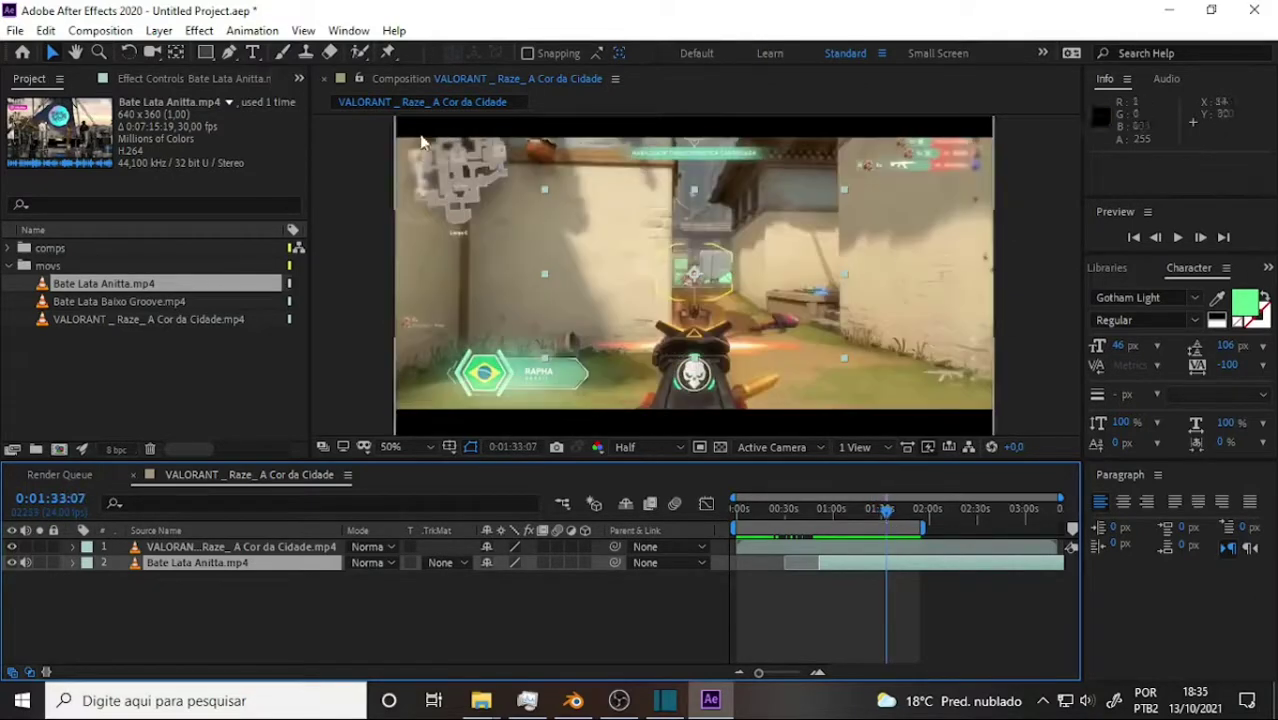
{"action": "left_click_drag", "start_coordinate": [895, 518], "coordinate": [893, 522]}
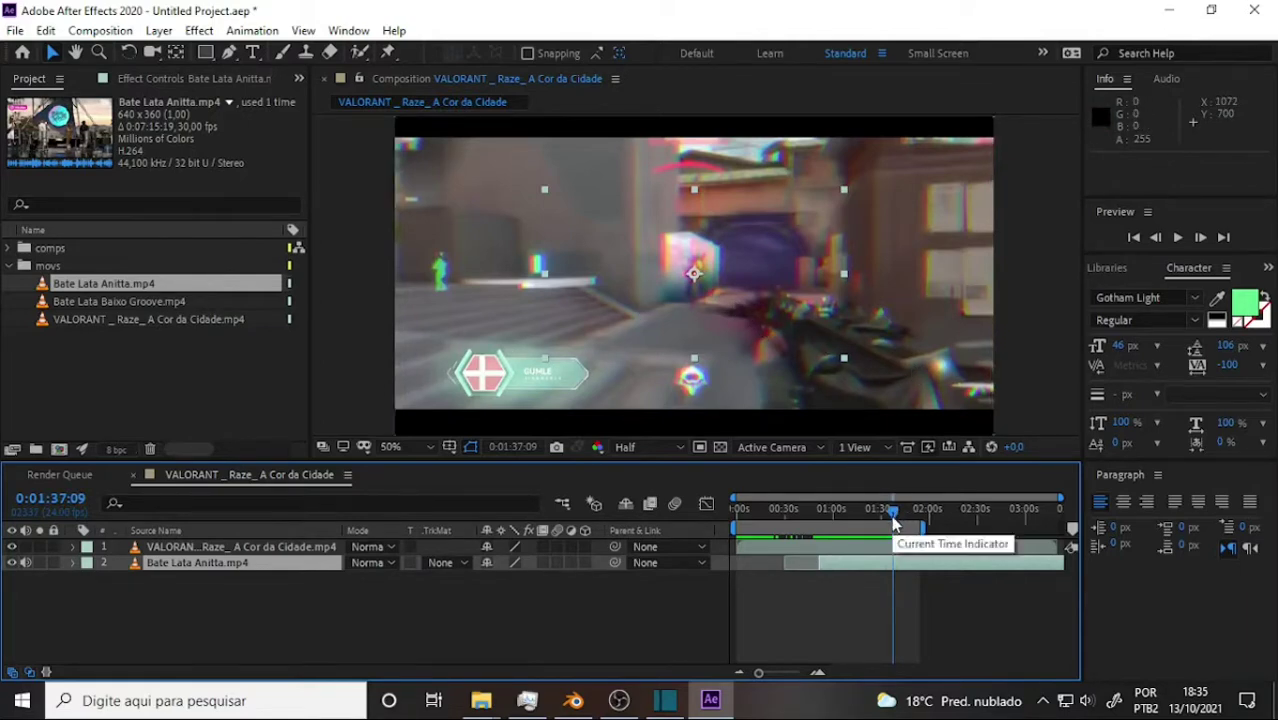
{"action": "mouse_move", "coordinate": [895, 522]}
{"action": "left_mouse_down"}
{"action": "mouse_move", "coordinate": [876, 520]}
{"action": "mouse_move", "coordinate": [888, 514]}
{"action": "left_mouse_up"}
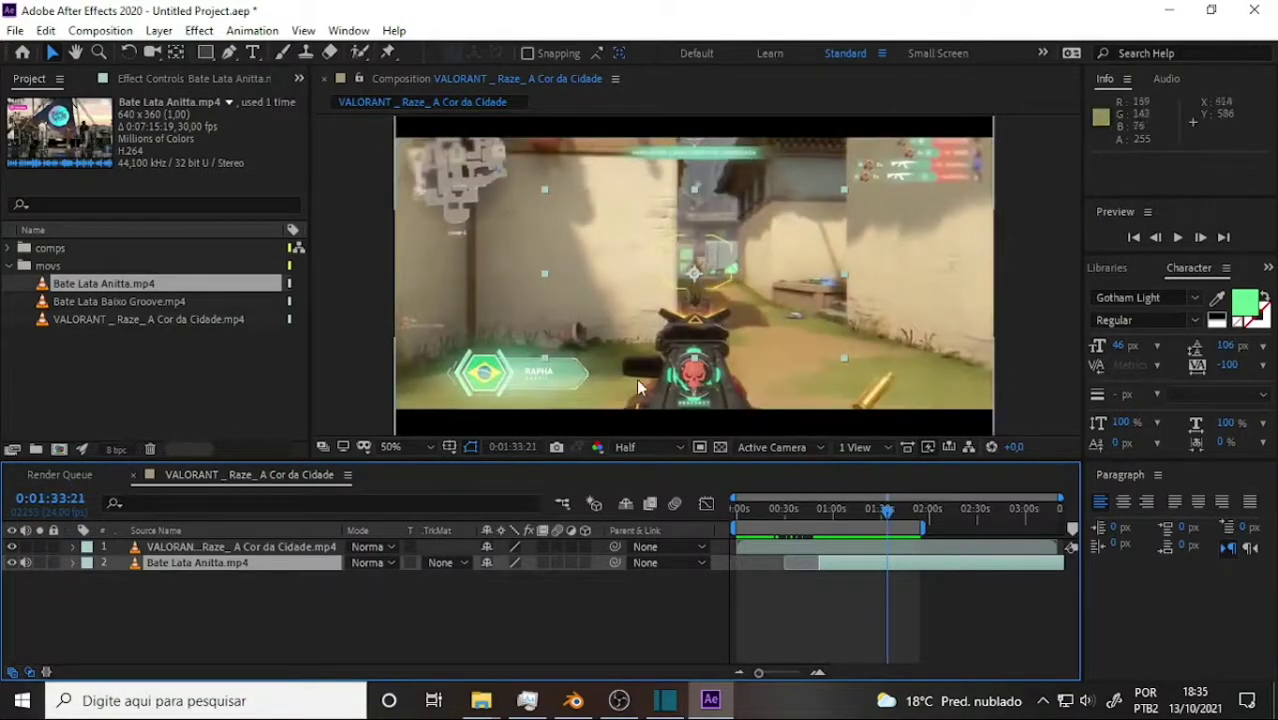
{"action": "left_click_drag", "start_coordinate": [895, 520], "coordinate": [884, 527]}
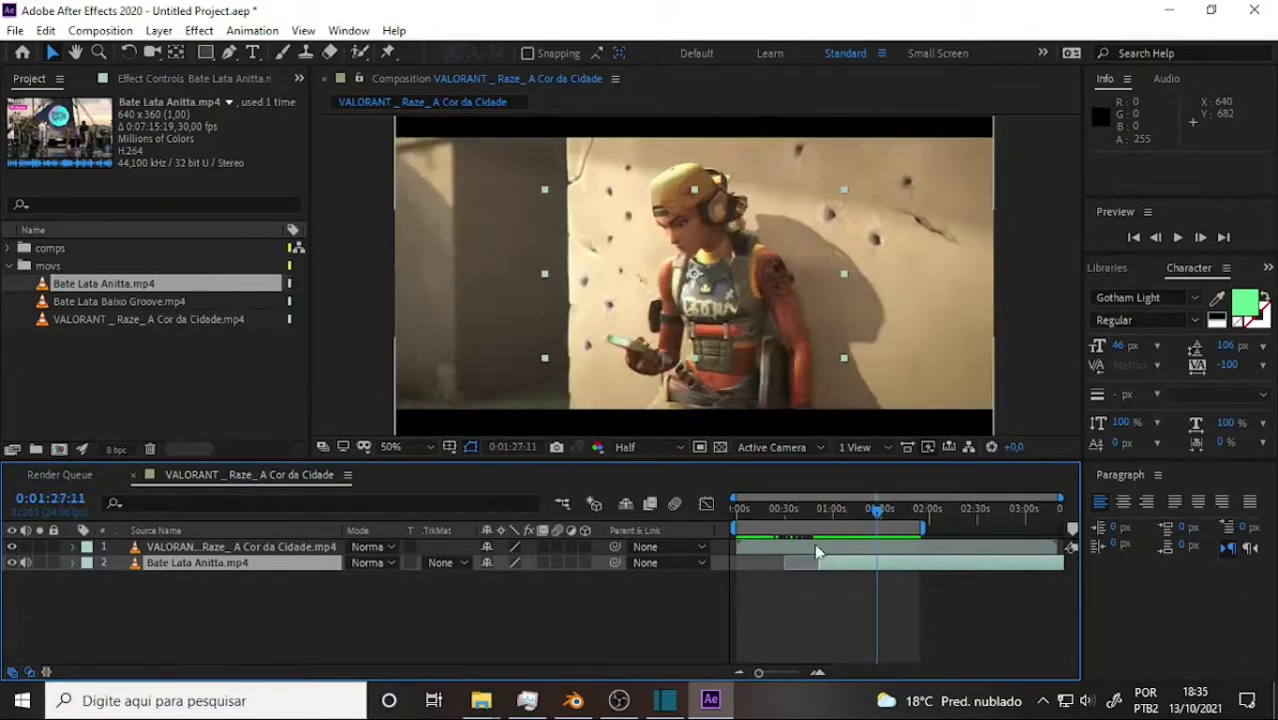
- Check After Effects' memory use (about 4,437 MB) in Task Manager, then return to the composition
{"action": "left_click", "coordinate": [528, 701]}
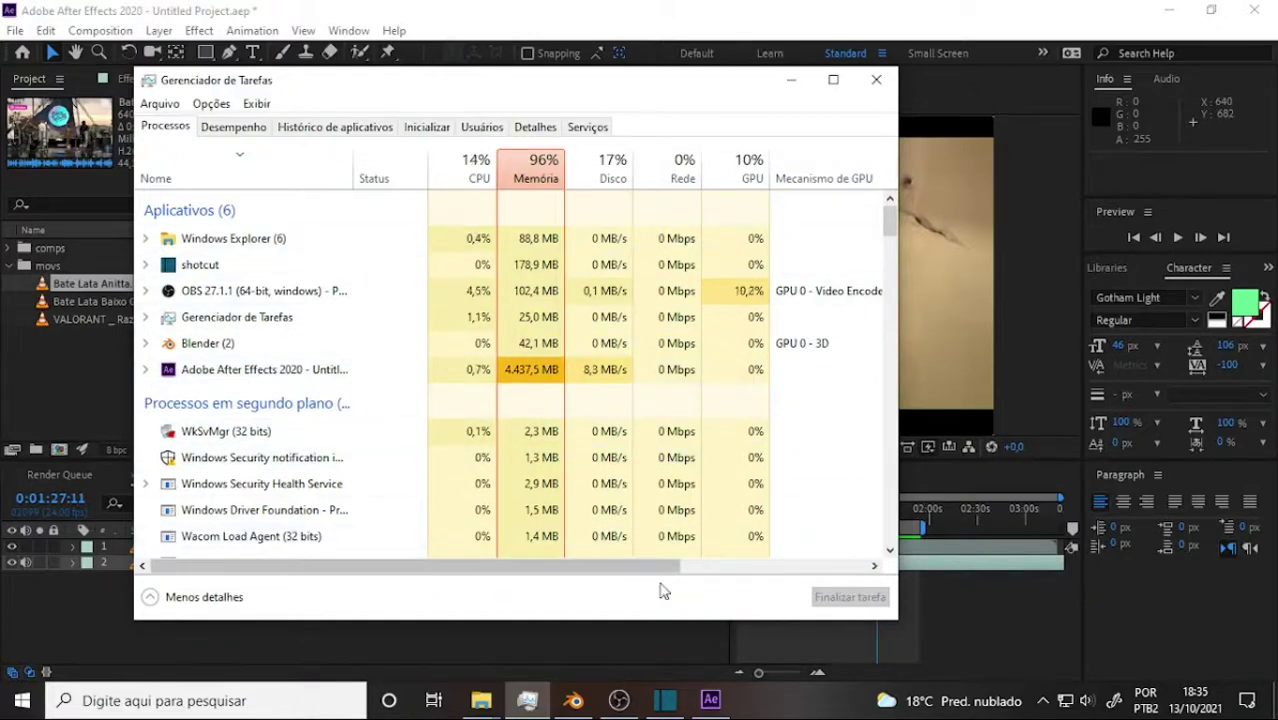
{"action": "mouse_move", "coordinate": [632, 577]}
{"action": "left_mouse_down"}
{"action": "mouse_move", "coordinate": [877, 585]}
{"action": "mouse_move", "coordinate": [480, 590]}
{"action": "left_mouse_up"}
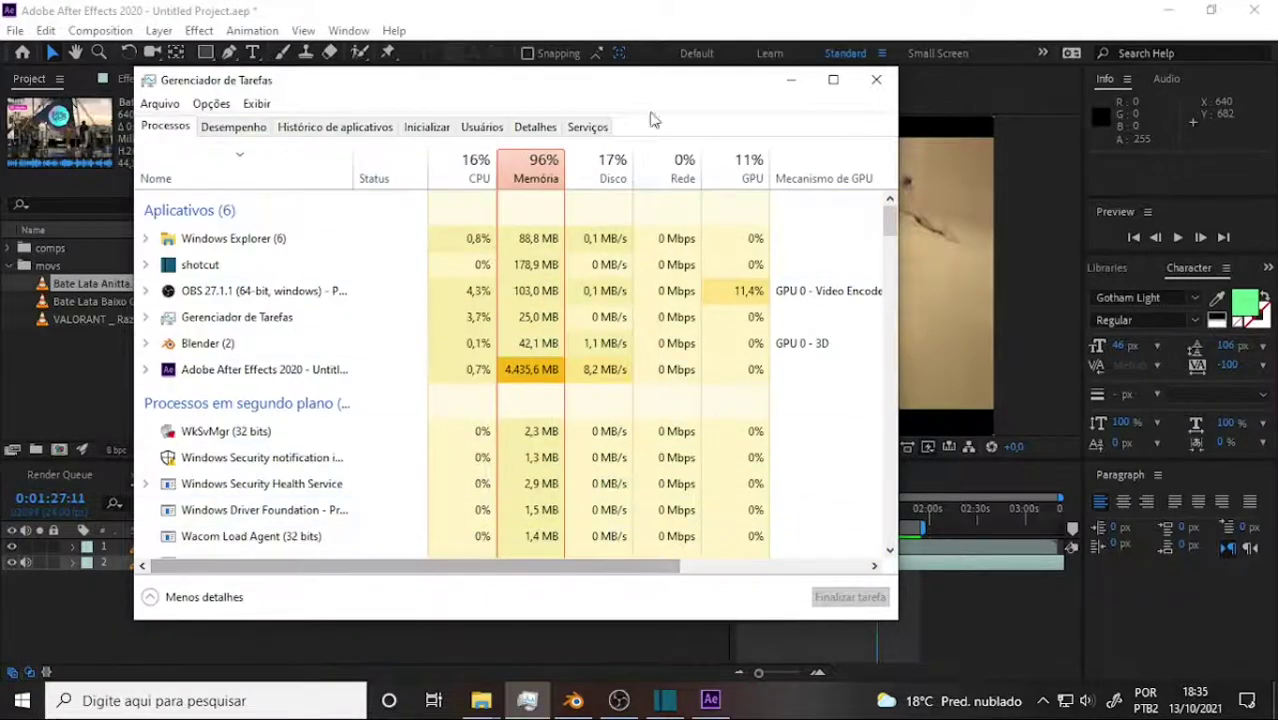
{"action": "left_click", "coordinate": [683, 25]}
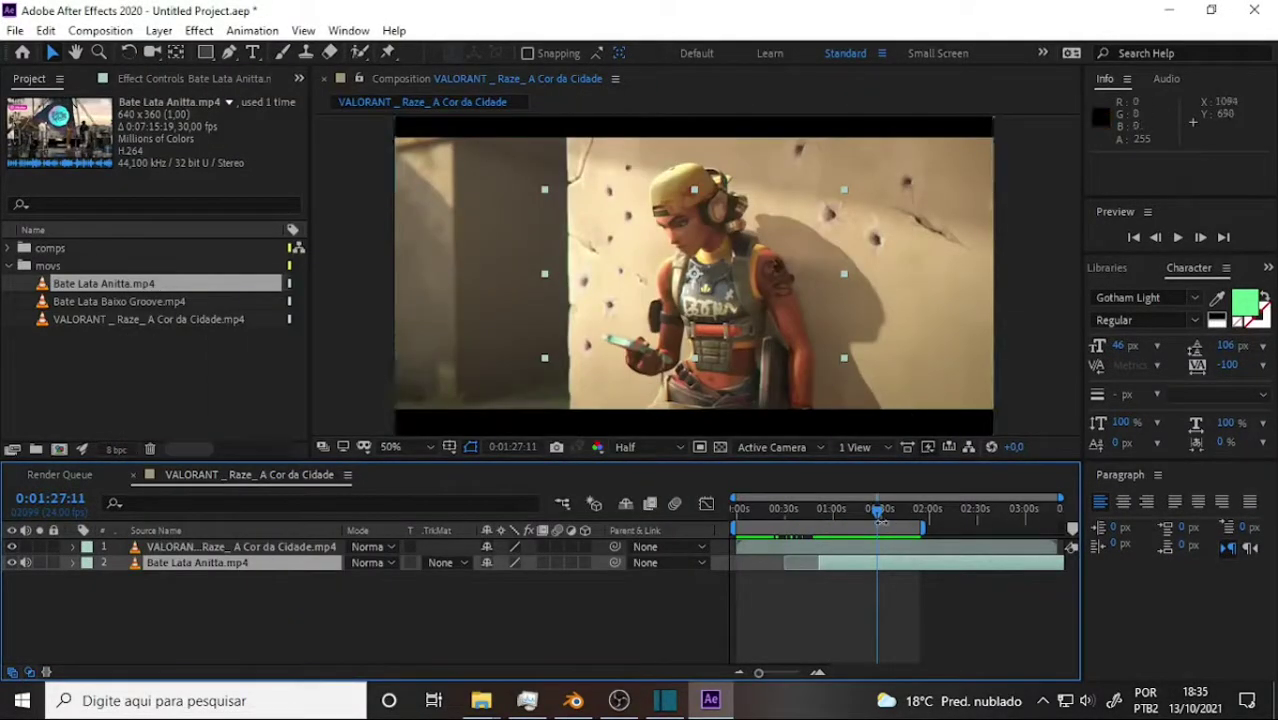
{"action": "left_click_drag", "start_coordinate": [876, 518], "coordinate": [894, 533]}
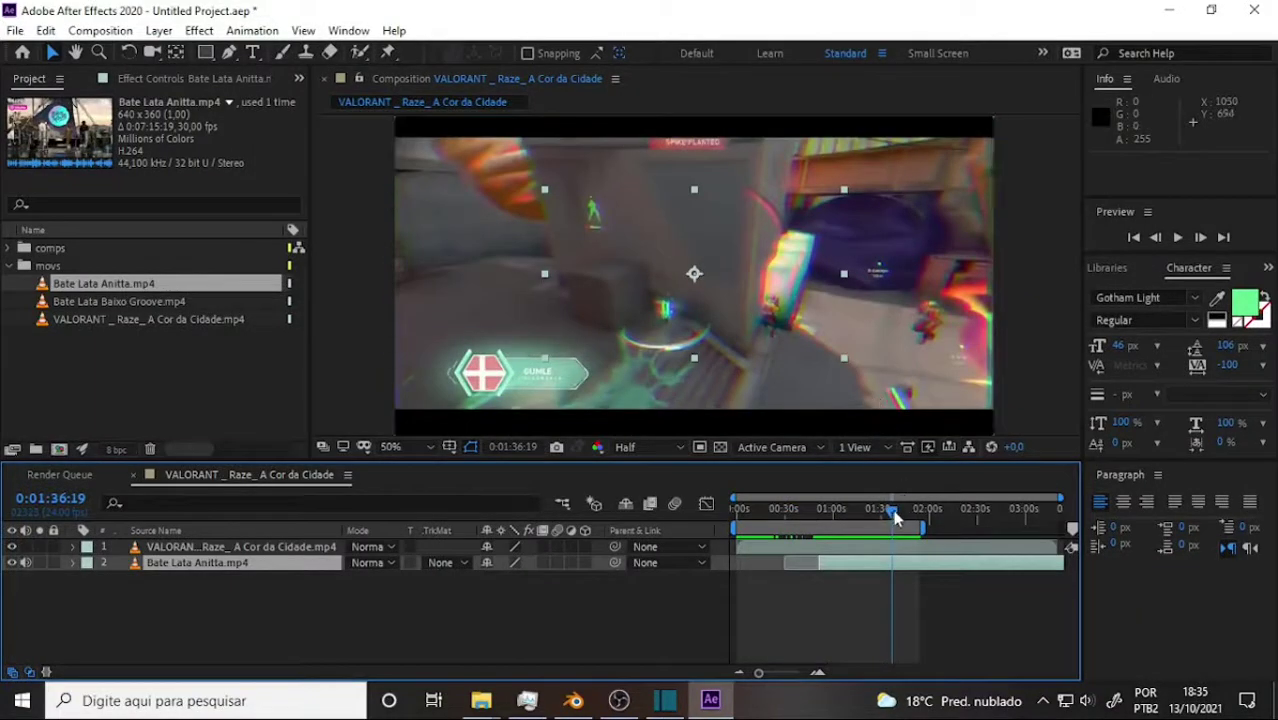
{"action": "left_click_drag", "start_coordinate": [894, 515], "coordinate": [907, 524]}
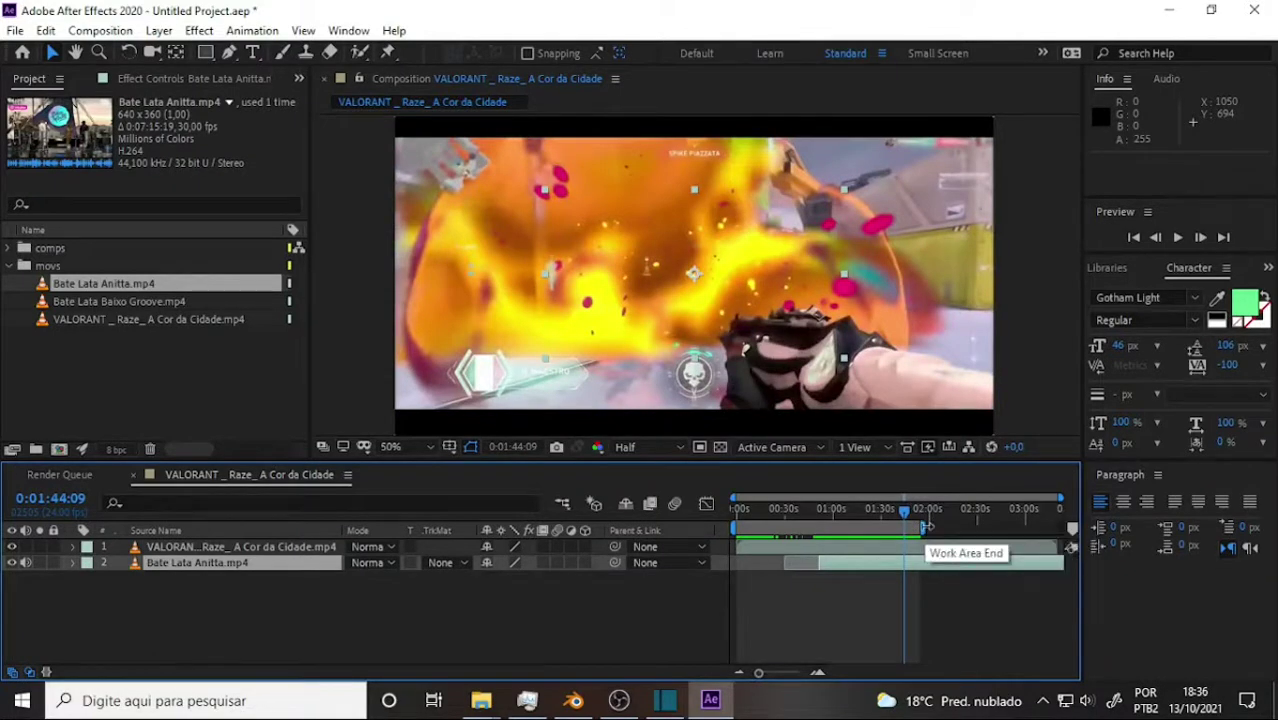
{"action": "left_click_drag", "start_coordinate": [905, 511], "coordinate": [895, 512]}
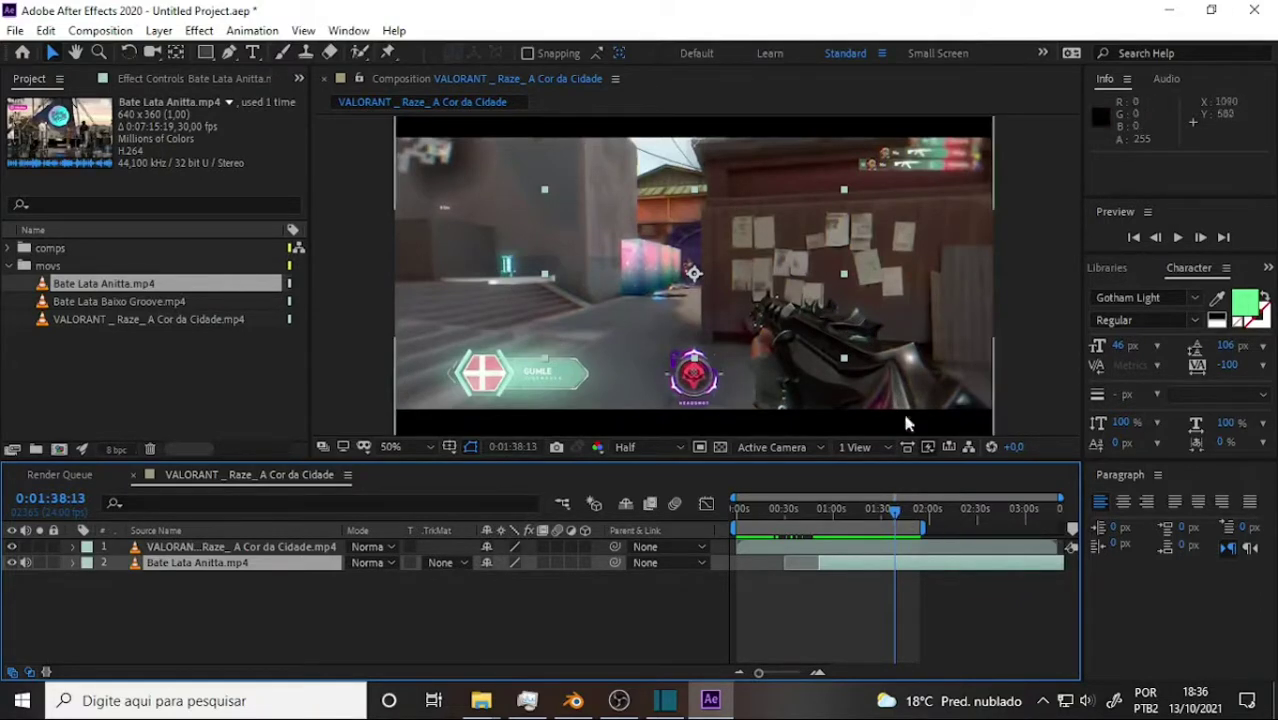
{"action": "left_click_drag", "start_coordinate": [897, 511], "coordinate": [900, 526]}
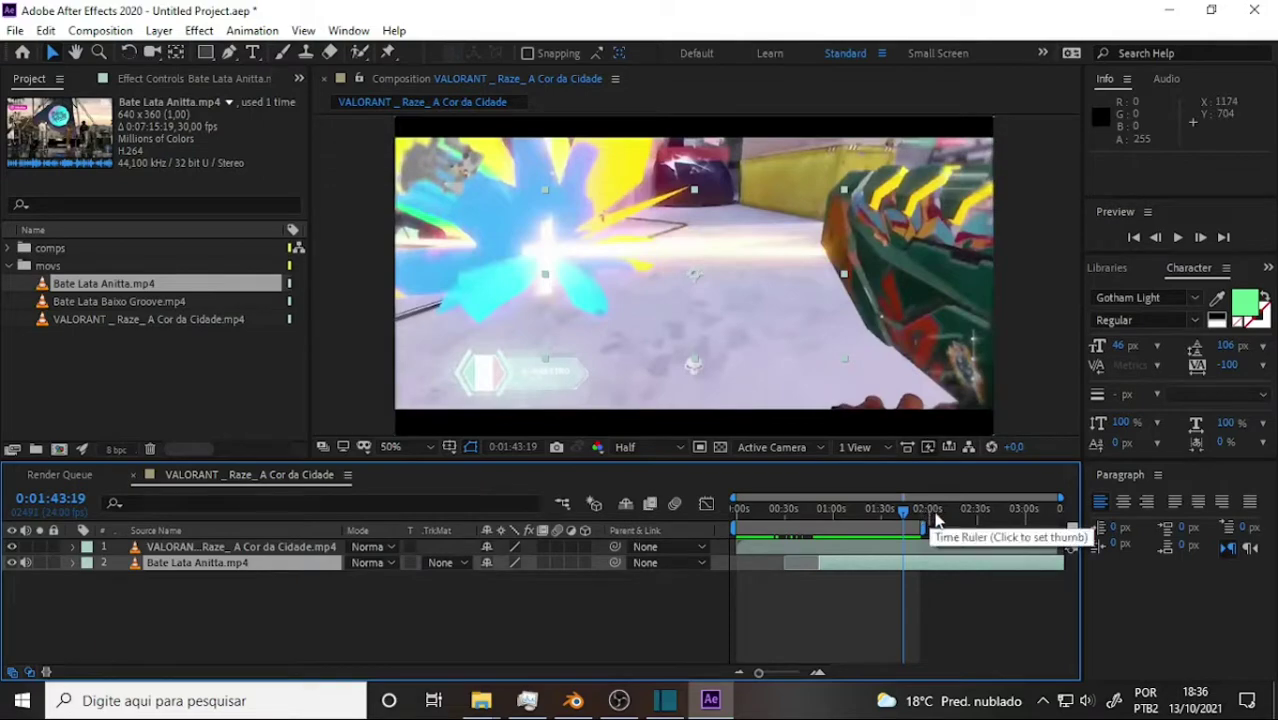
{"action": "left_click_drag", "start_coordinate": [903, 511], "coordinate": [891, 512]}
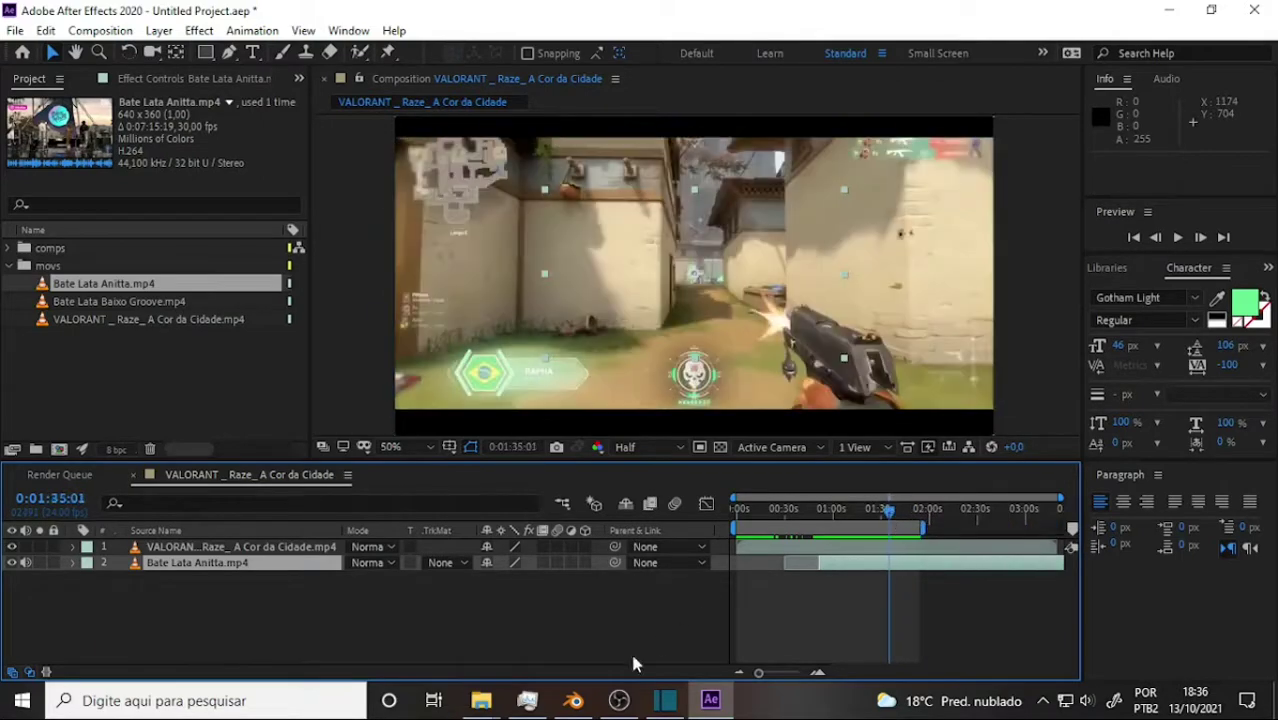
{"action": "left_click", "coordinate": [622, 703]}
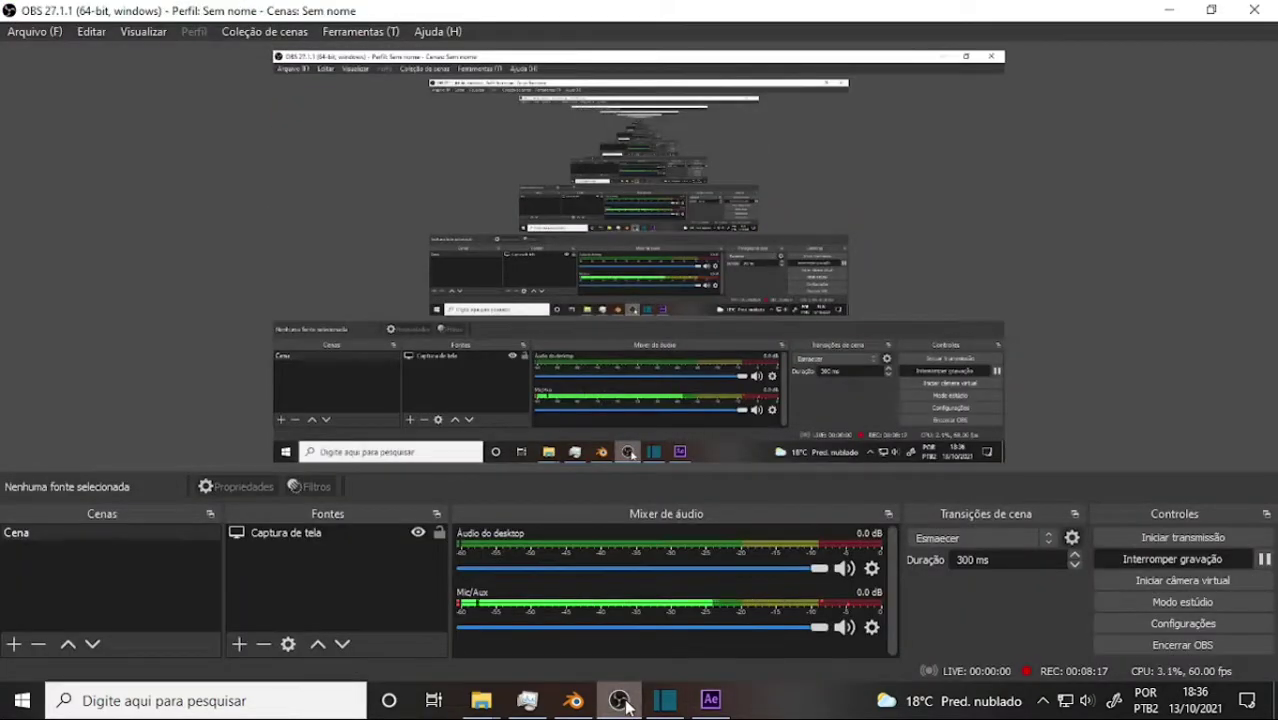
{"action": "left_click", "coordinate": [622, 703]}
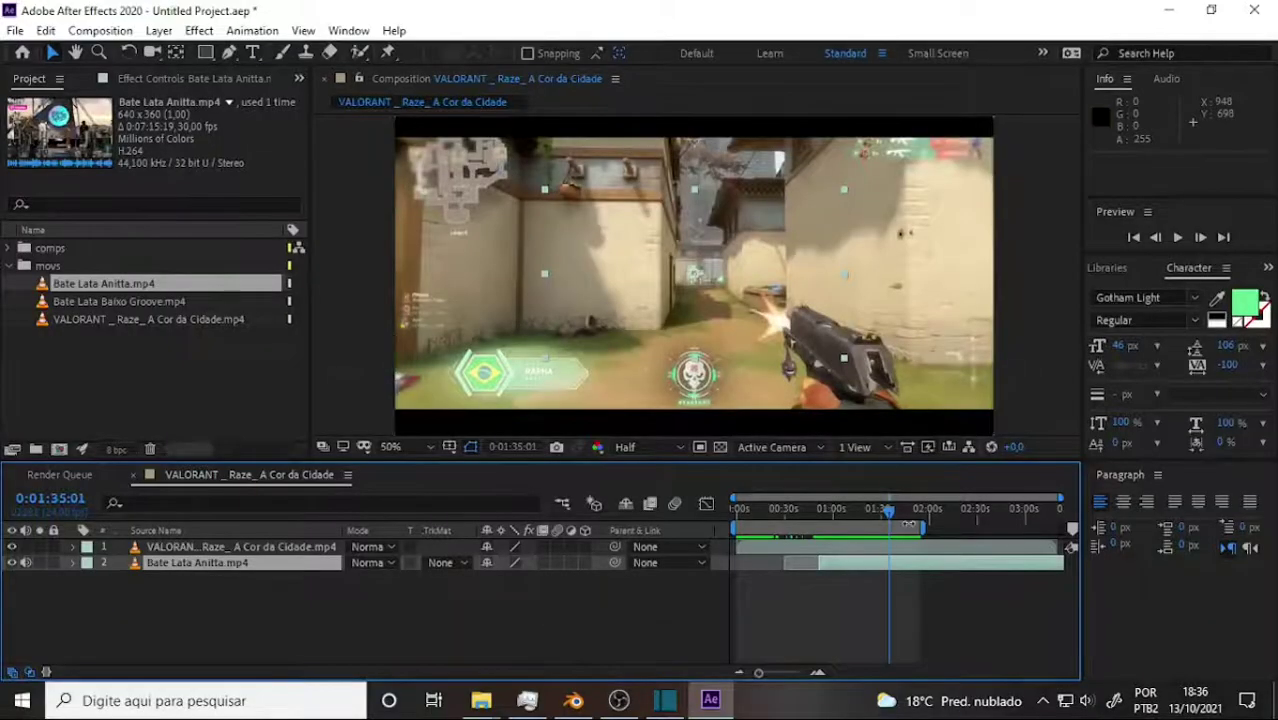
{"action": "mouse_move", "coordinate": [890, 520]}
{"action": "left_mouse_down"}
{"action": "mouse_move", "coordinate": [867, 540]}
{"action": "mouse_move", "coordinate": [870, 475]}
{"action": "left_mouse_up"}
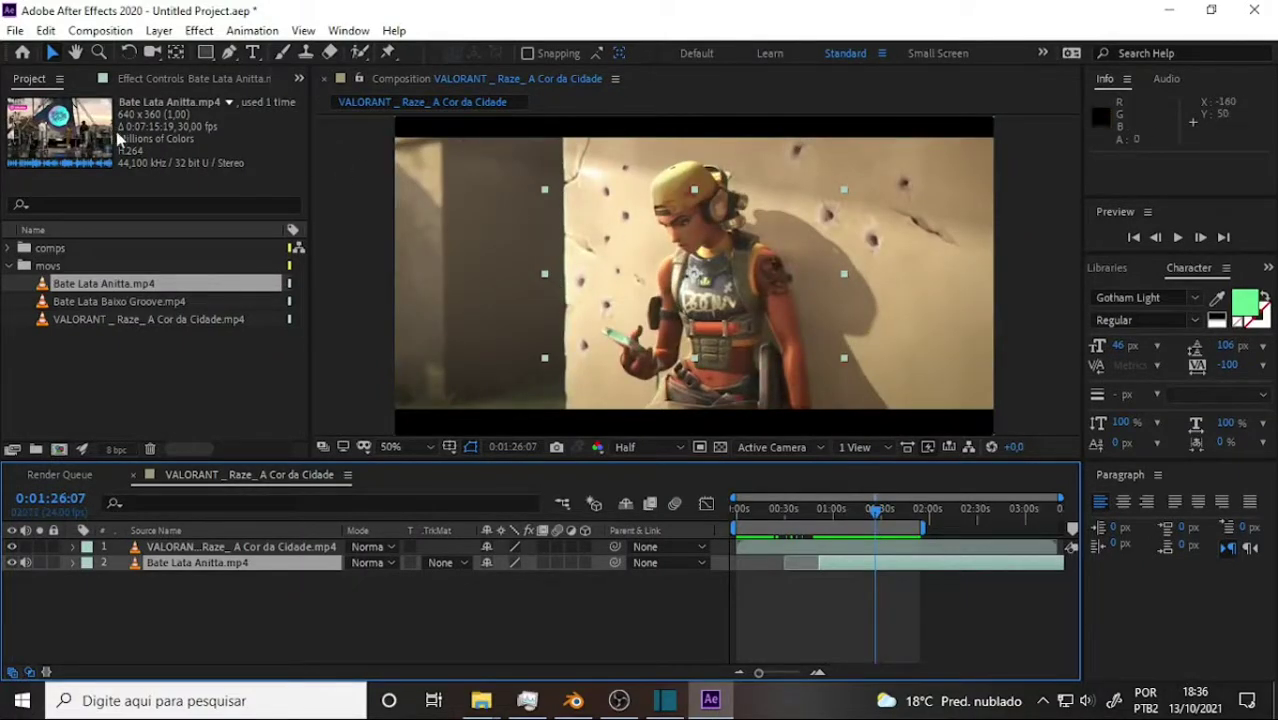
- Save As the project 'Bate Lata 001' into the Bate Lata folder under 'what'
{"action": "left_click", "coordinate": [15, 32]}
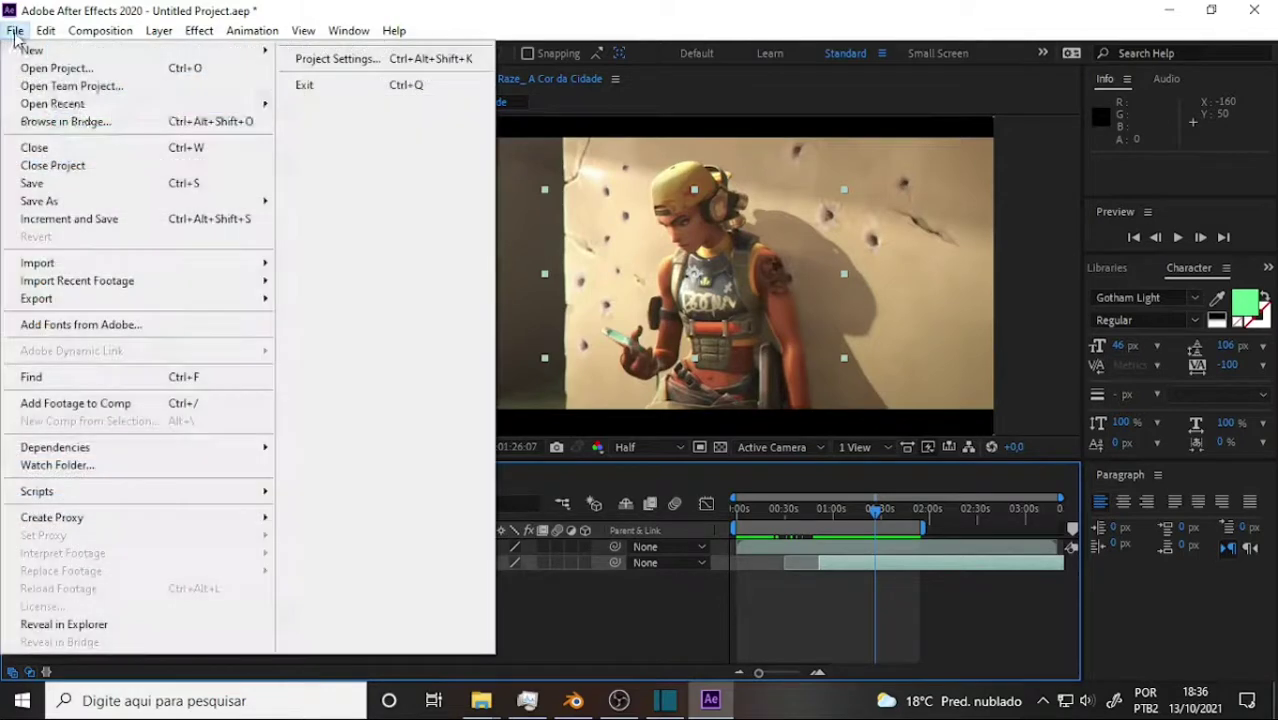
{"action": "mouse_move", "coordinate": [89, 208]}
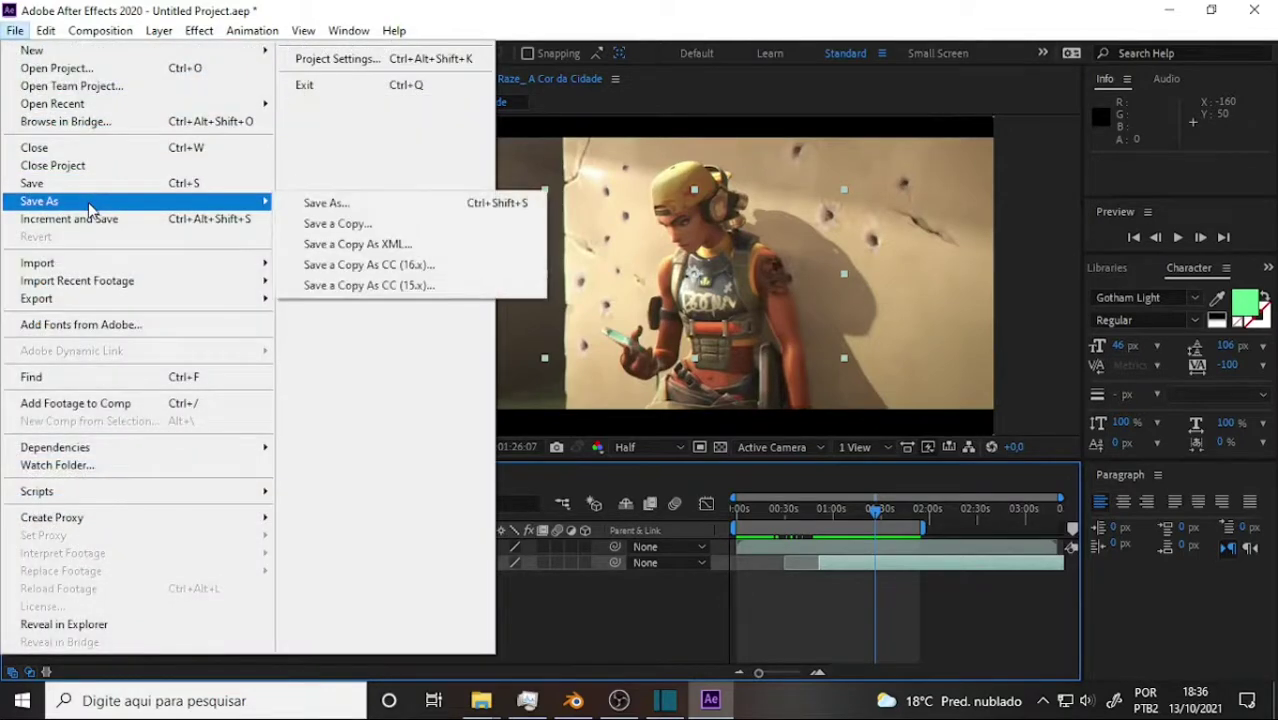
{"action": "left_click", "coordinate": [326, 203]}
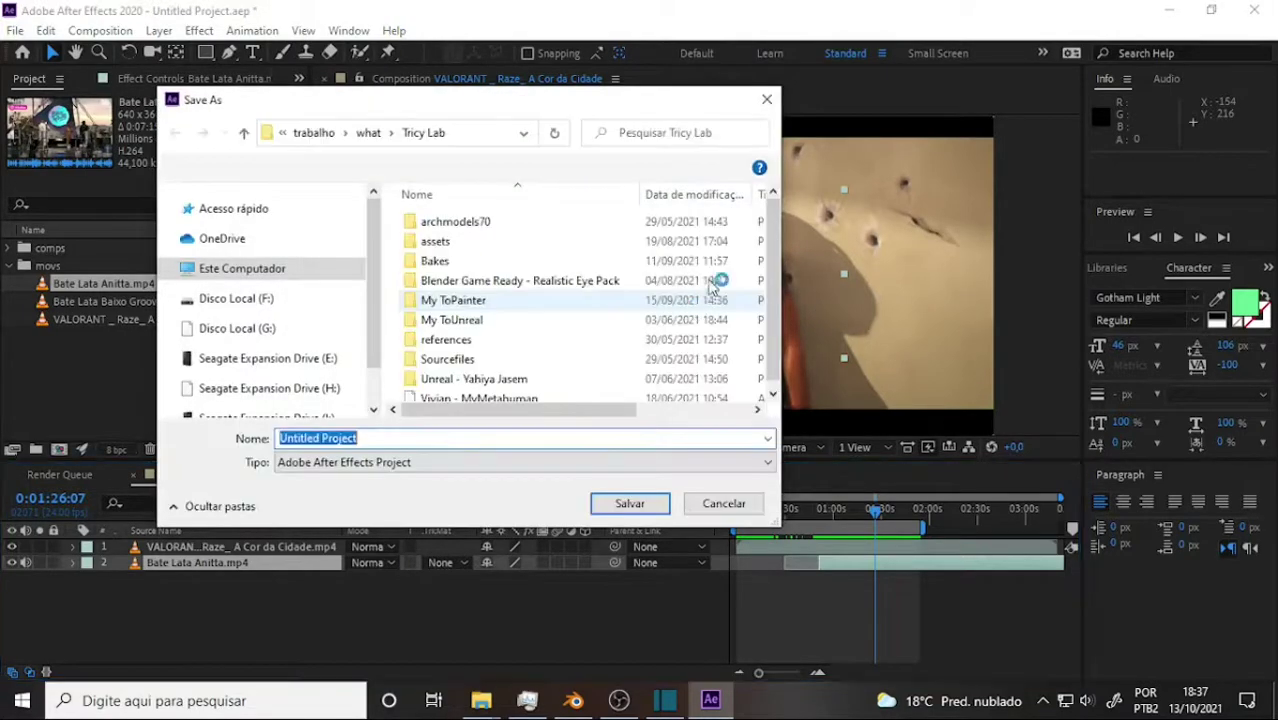
{"action": "left_click", "coordinate": [368, 134]}
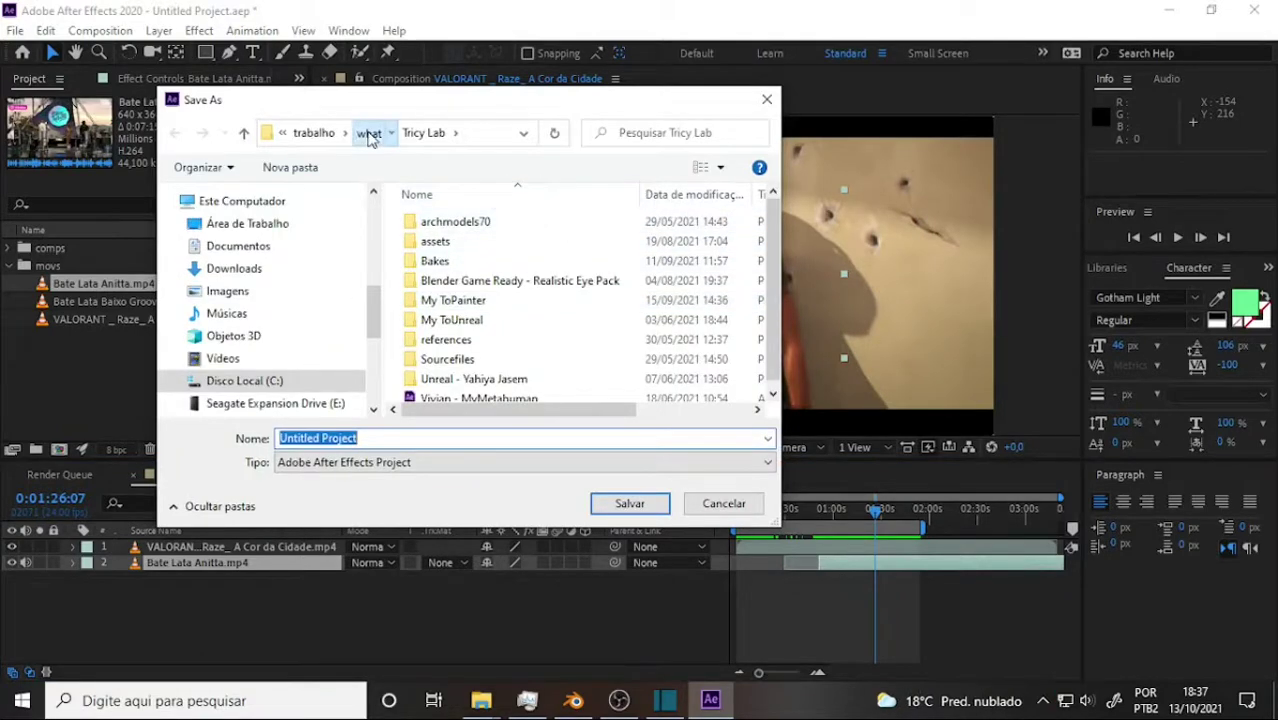
{"action": "double_click", "coordinate": [441, 217]}
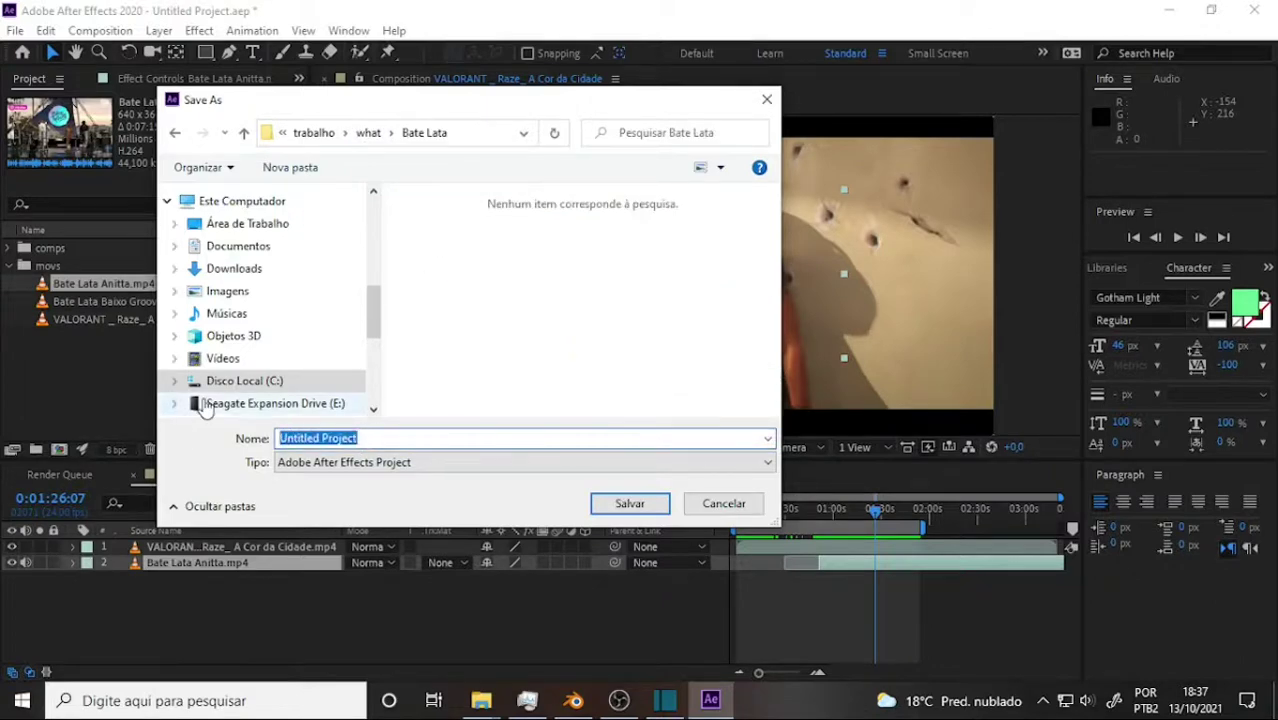
{"action": "type", "text": "Bate "}
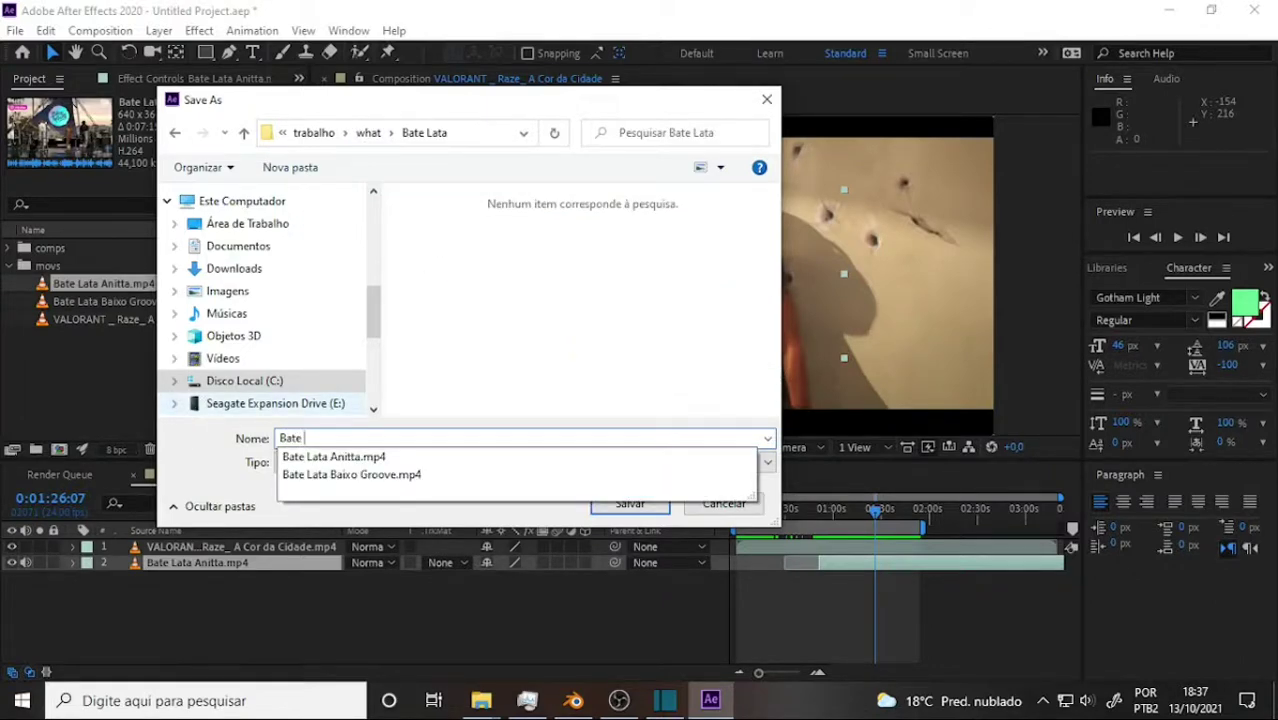
{"action": "type", "text": "Lata 0"}
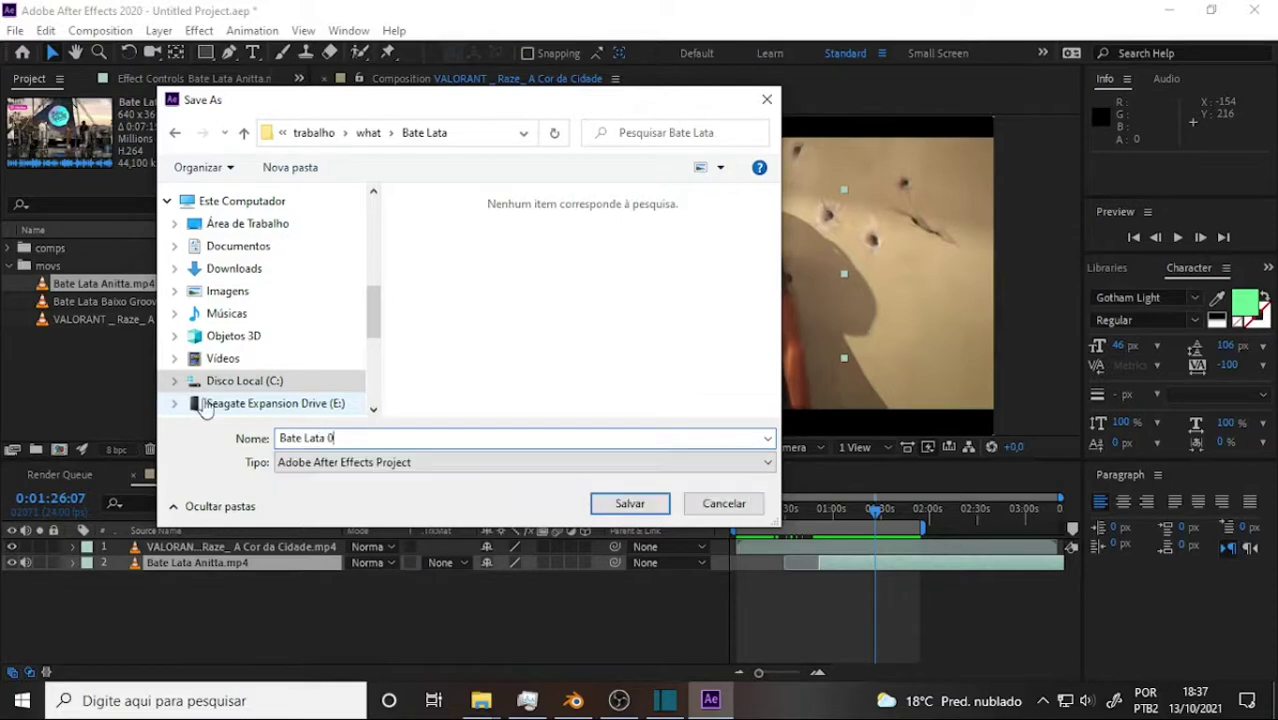
{"action": "type", "text": "01"}
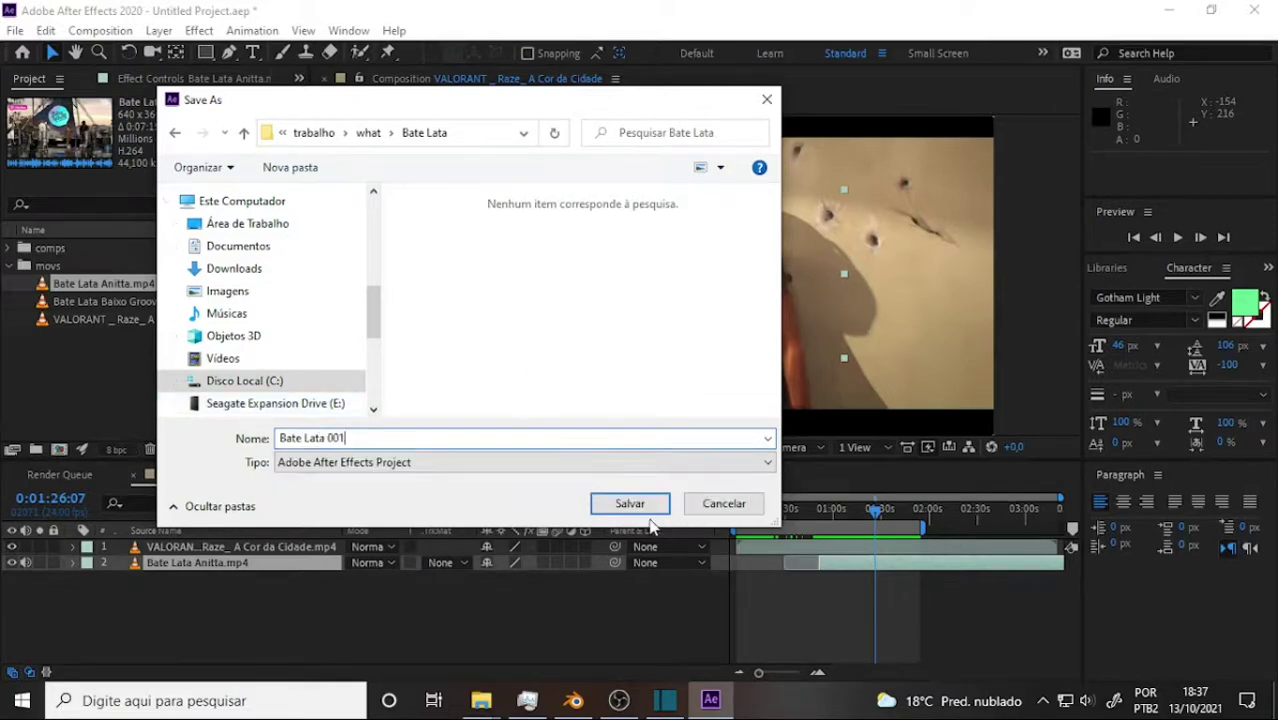
{"action": "left_click", "coordinate": [649, 505]}
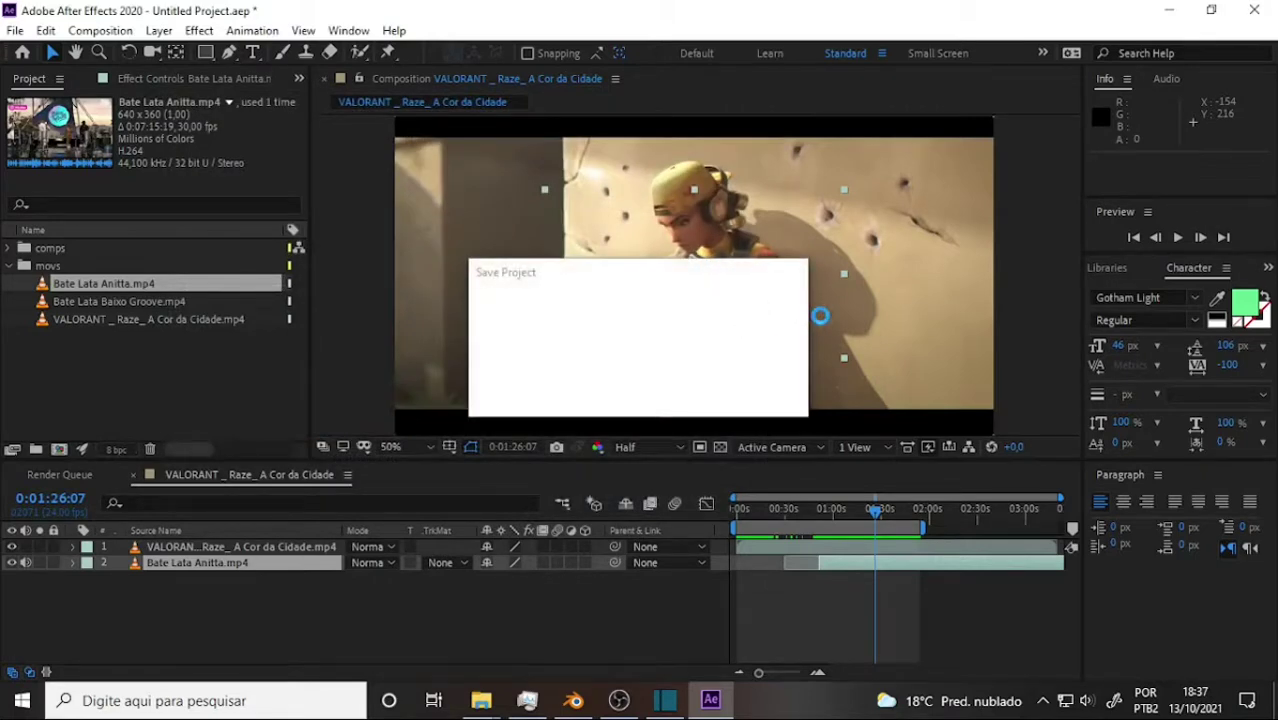
{"action": "key", "text": "ctrl+shift+Escape"}
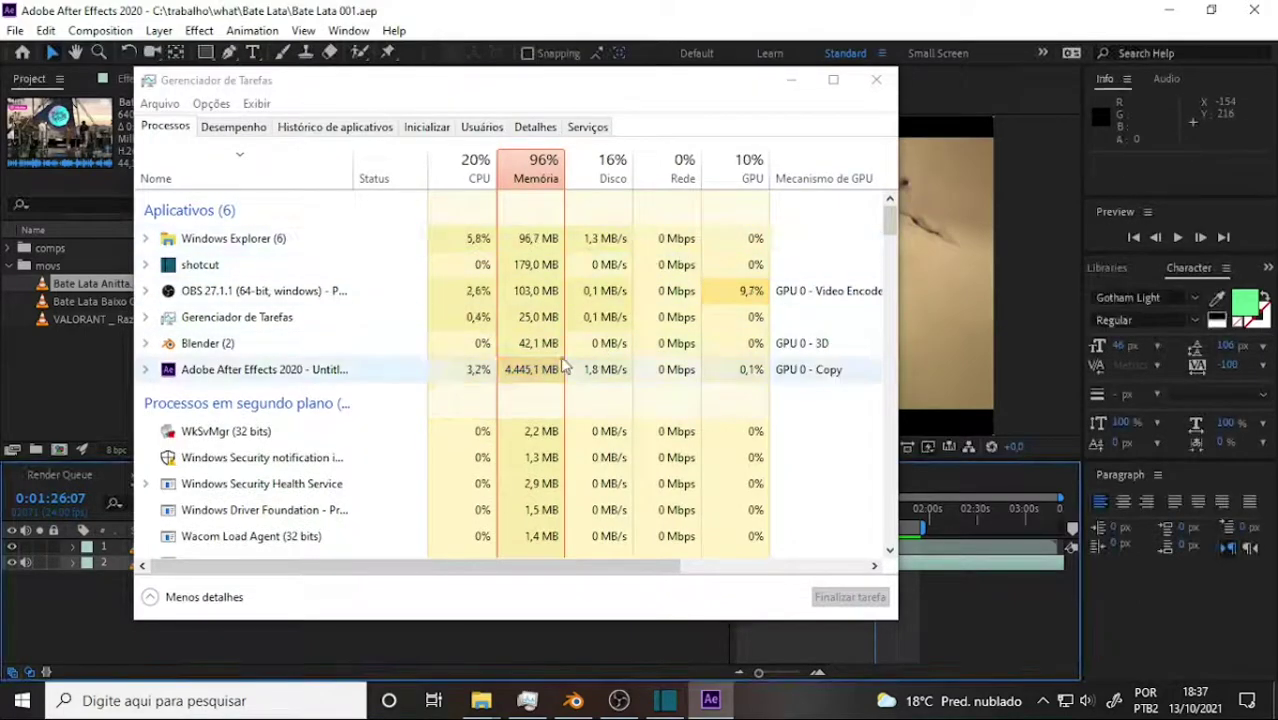
{"action": "left_click", "coordinate": [785, 10]}
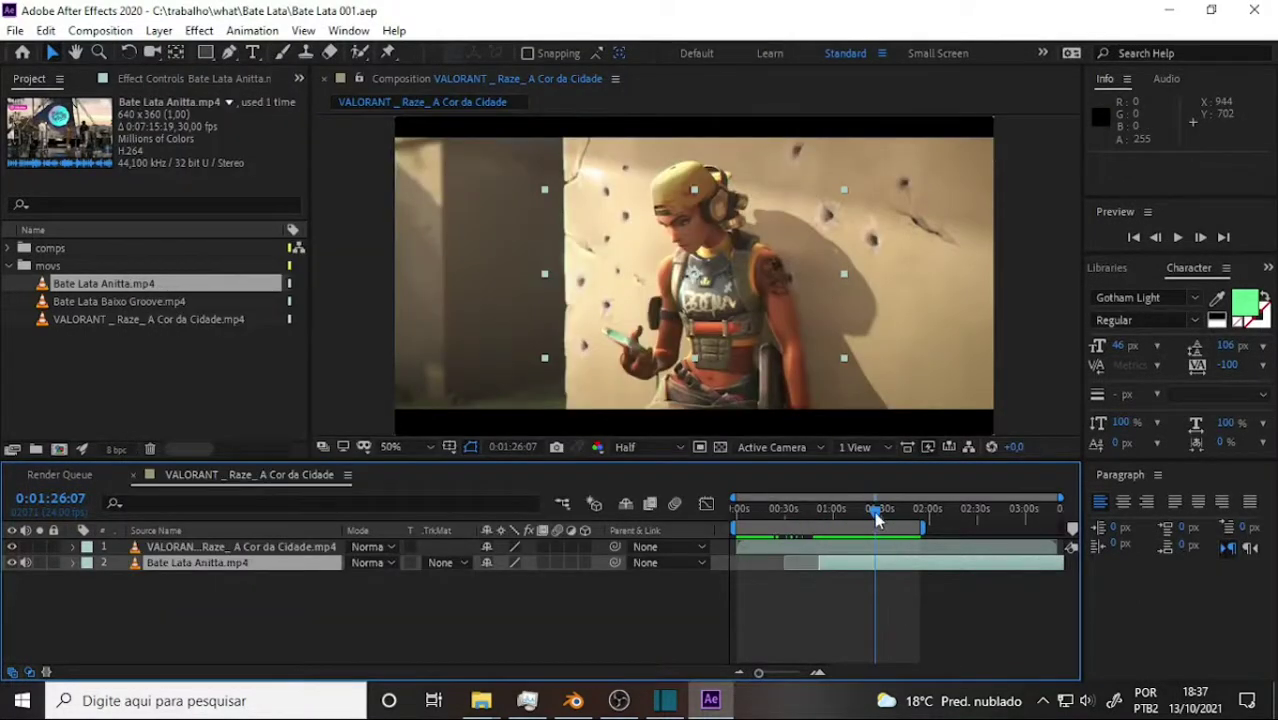
{"action": "mouse_move", "coordinate": [874, 514]}
{"action": "left_mouse_down"}
{"action": "mouse_move", "coordinate": [897, 527]}
{"action": "mouse_move", "coordinate": [886, 531]}
{"action": "left_mouse_up"}
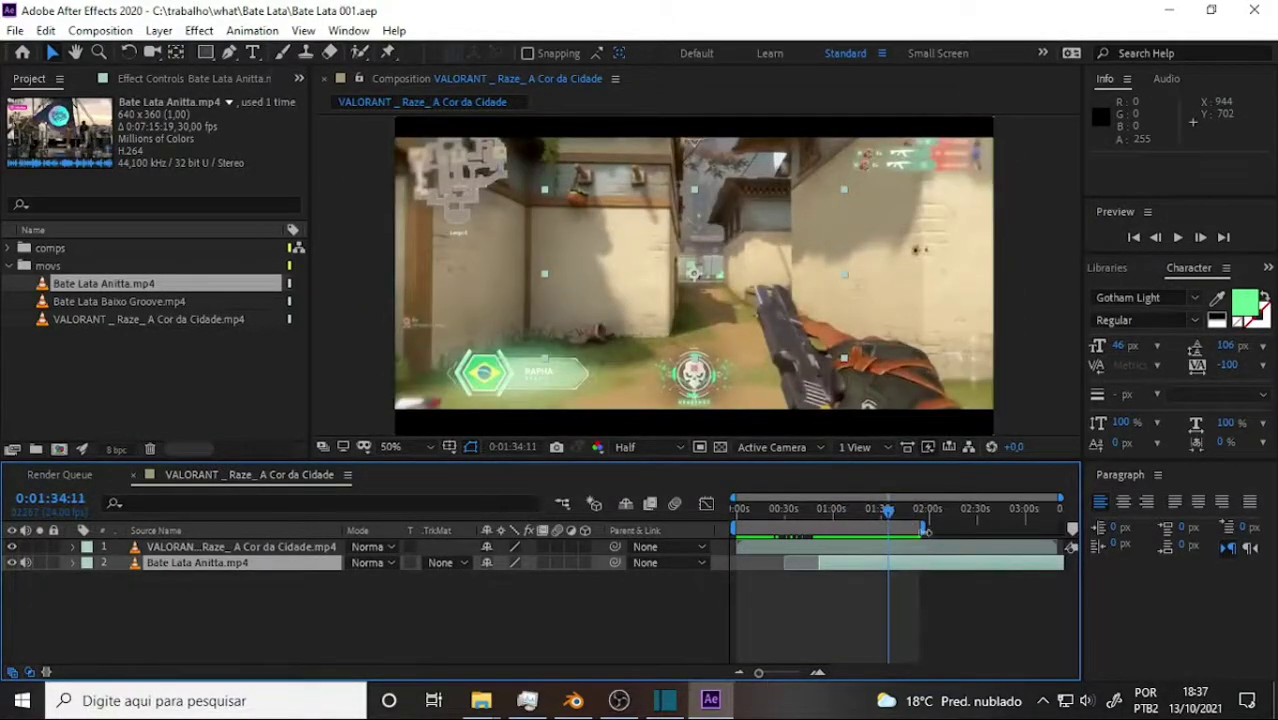
{"action": "mouse_move", "coordinate": [884, 517]}
{"action": "left_mouse_down"}
{"action": "mouse_move", "coordinate": [899, 537]}
{"action": "mouse_move", "coordinate": [767, 541]}
{"action": "left_mouse_up"}
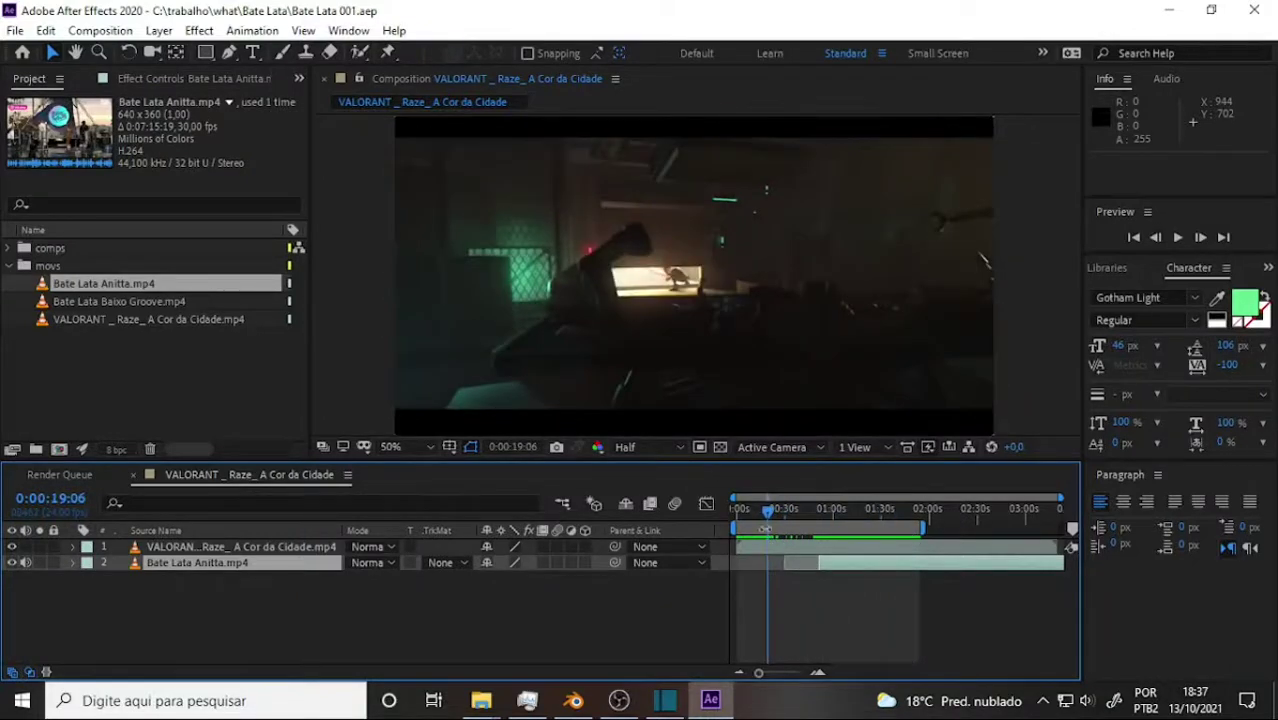
{"action": "left_click_drag", "start_coordinate": [777, 527], "coordinate": [875, 541]}
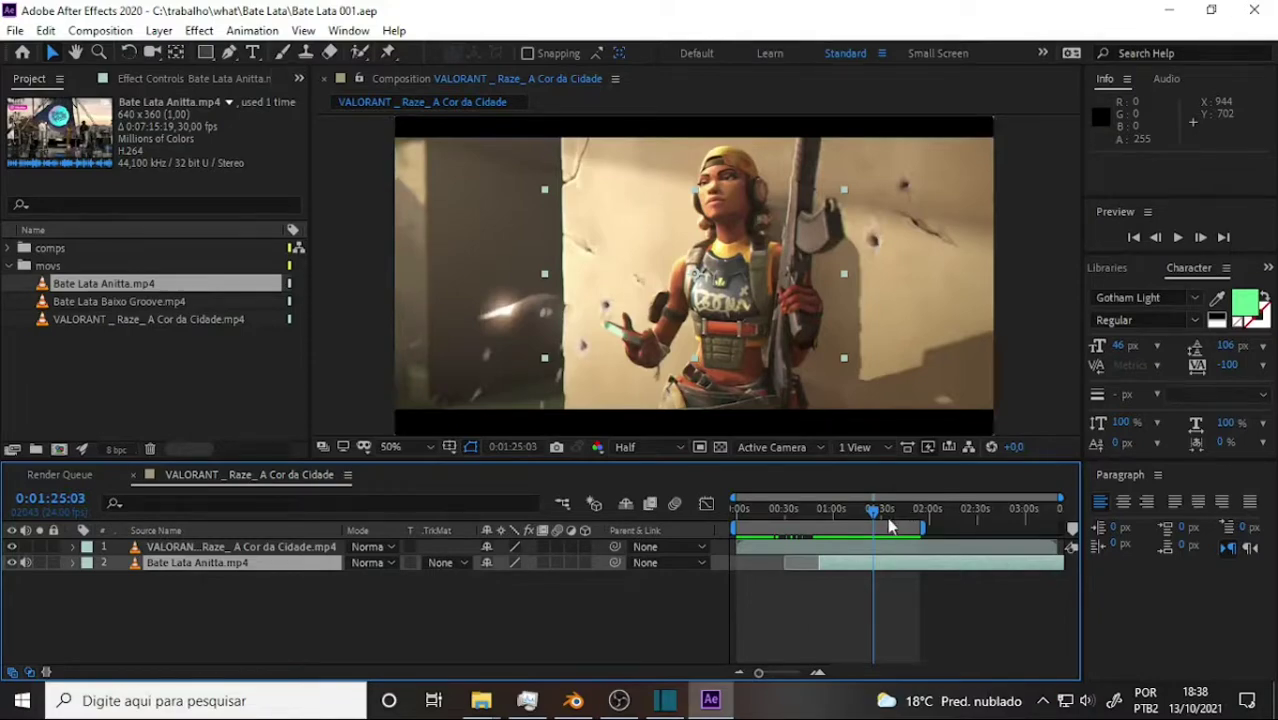
{"action": "left_click_drag", "start_coordinate": [877, 520], "coordinate": [851, 529]}
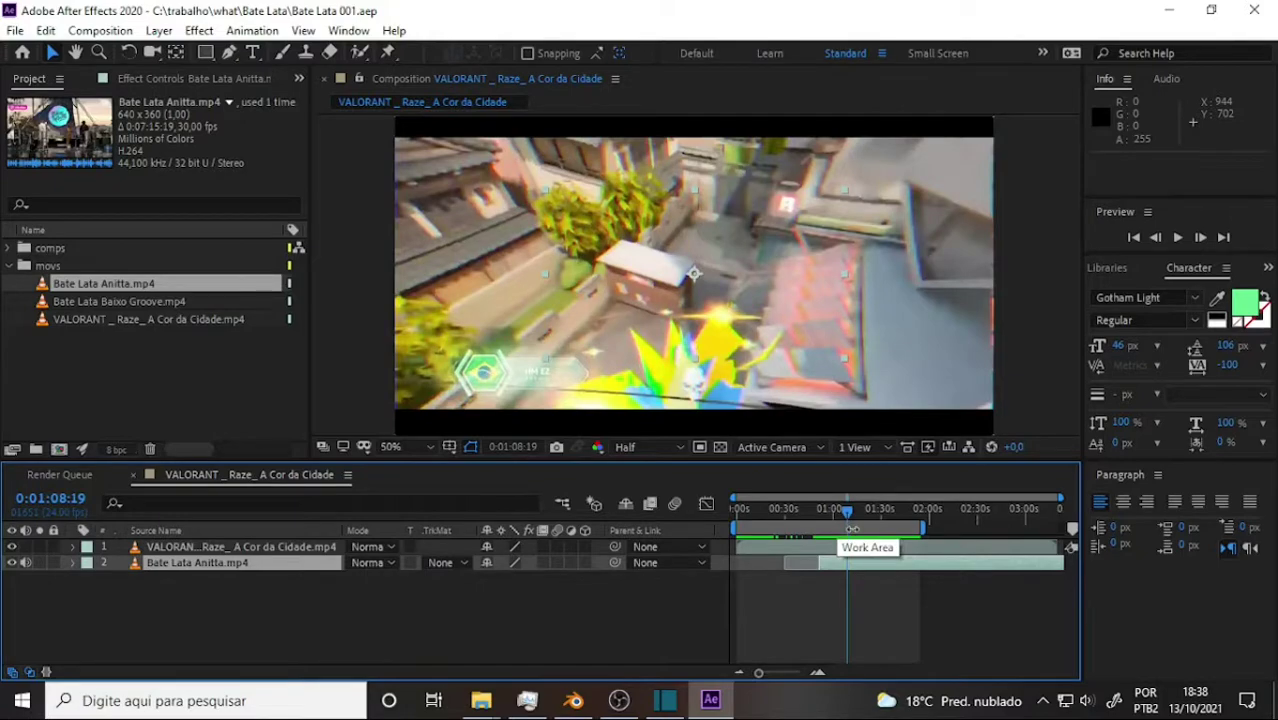
{"action": "left_click_drag", "start_coordinate": [845, 514], "coordinate": [853, 527]}
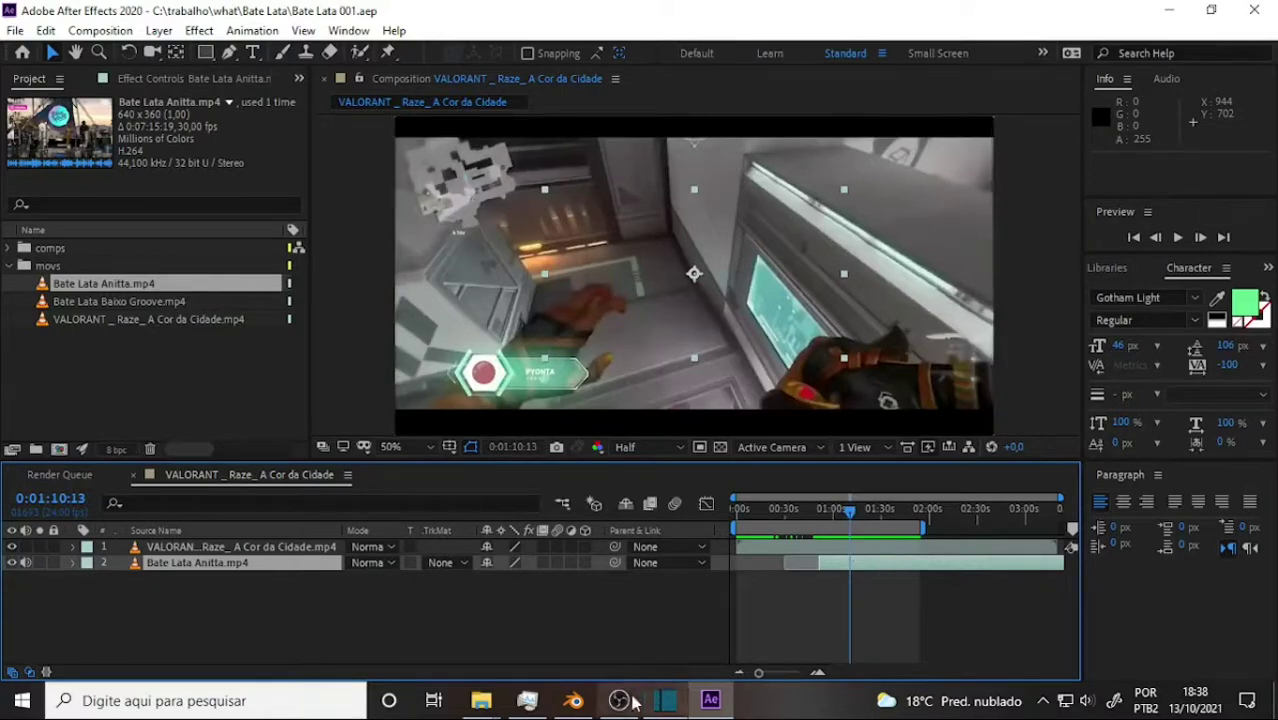
{"action": "mouse_move", "coordinate": [619, 704]}
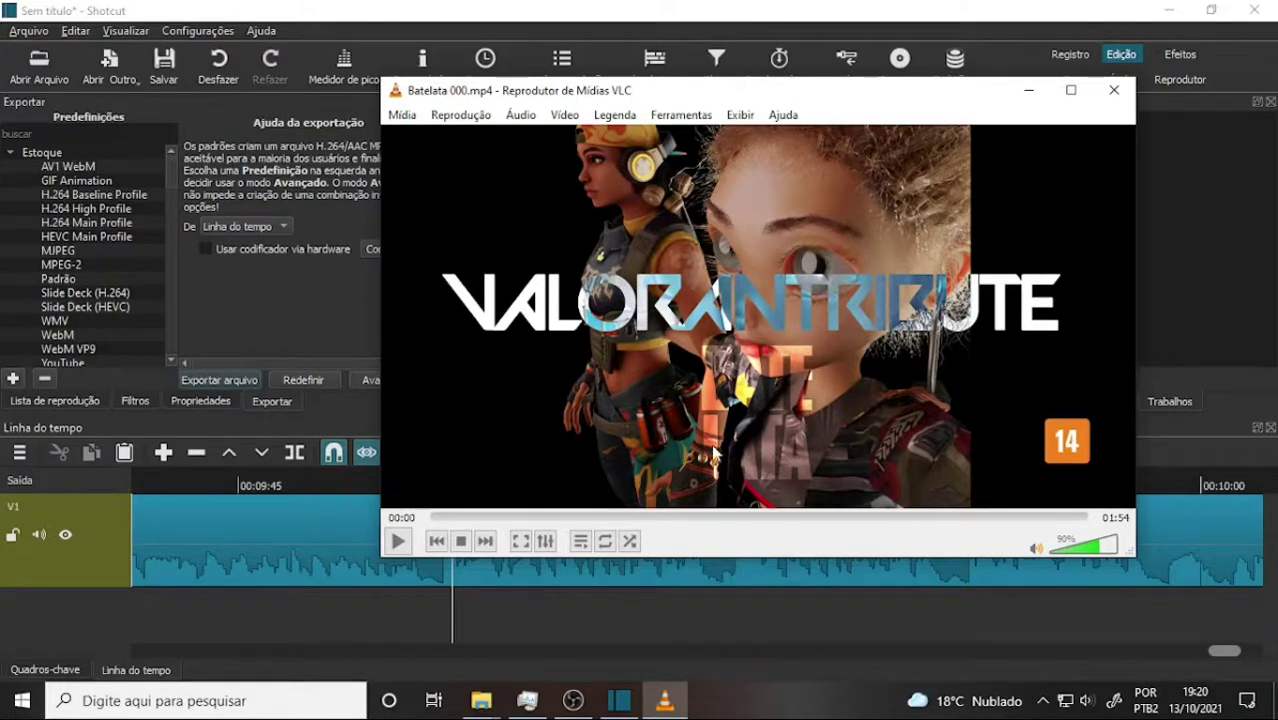
- Play Batelata 000.mp4 in VLC through to its 01:54 end
{"action": "left_click", "coordinate": [398, 542]}
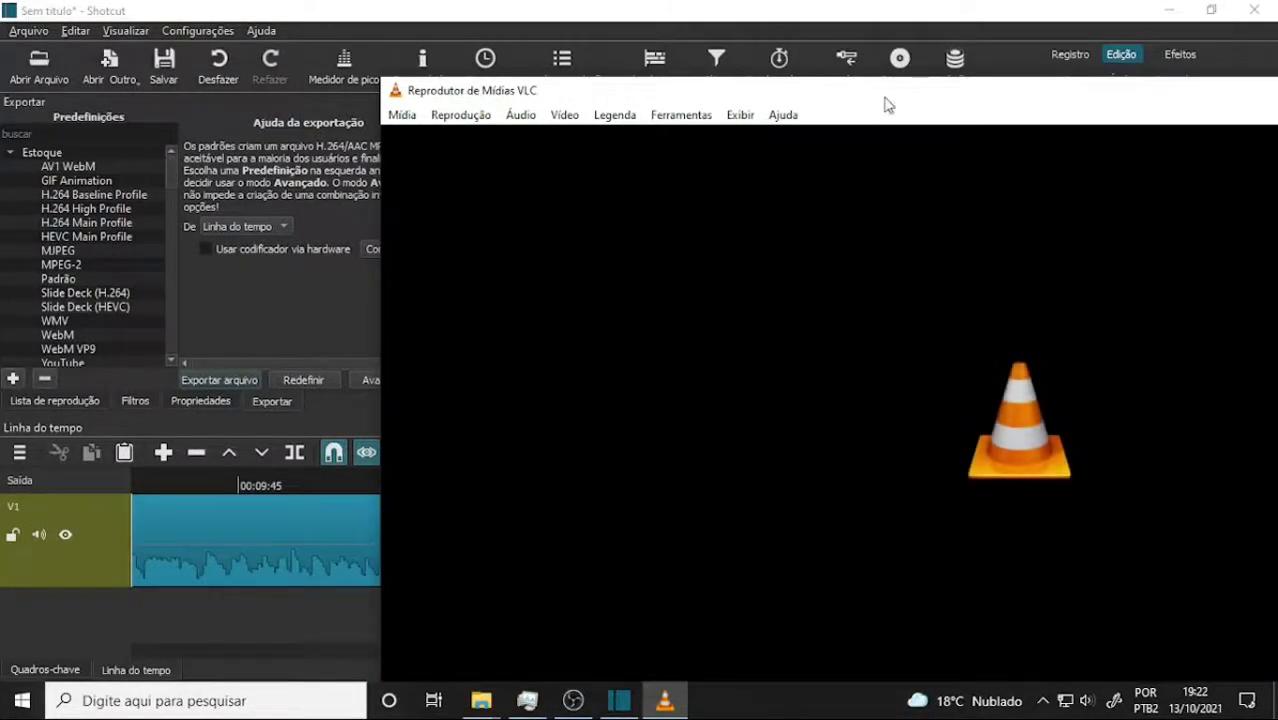
- Move the VLC window aside and close it, leaving Shotcut's export panel and timeline visible
{"action": "left_click_drag", "start_coordinate": [941, 99], "coordinate": [445, 156]}
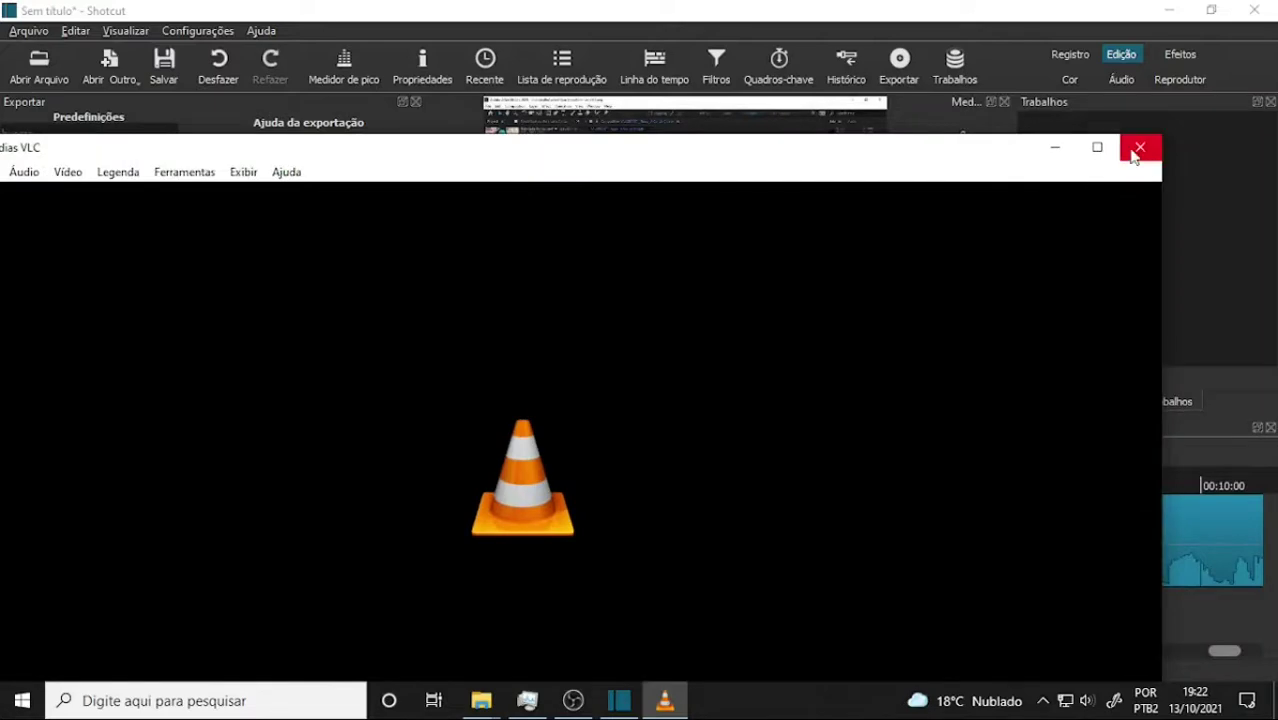
{"action": "left_click", "coordinate": [1140, 150]}
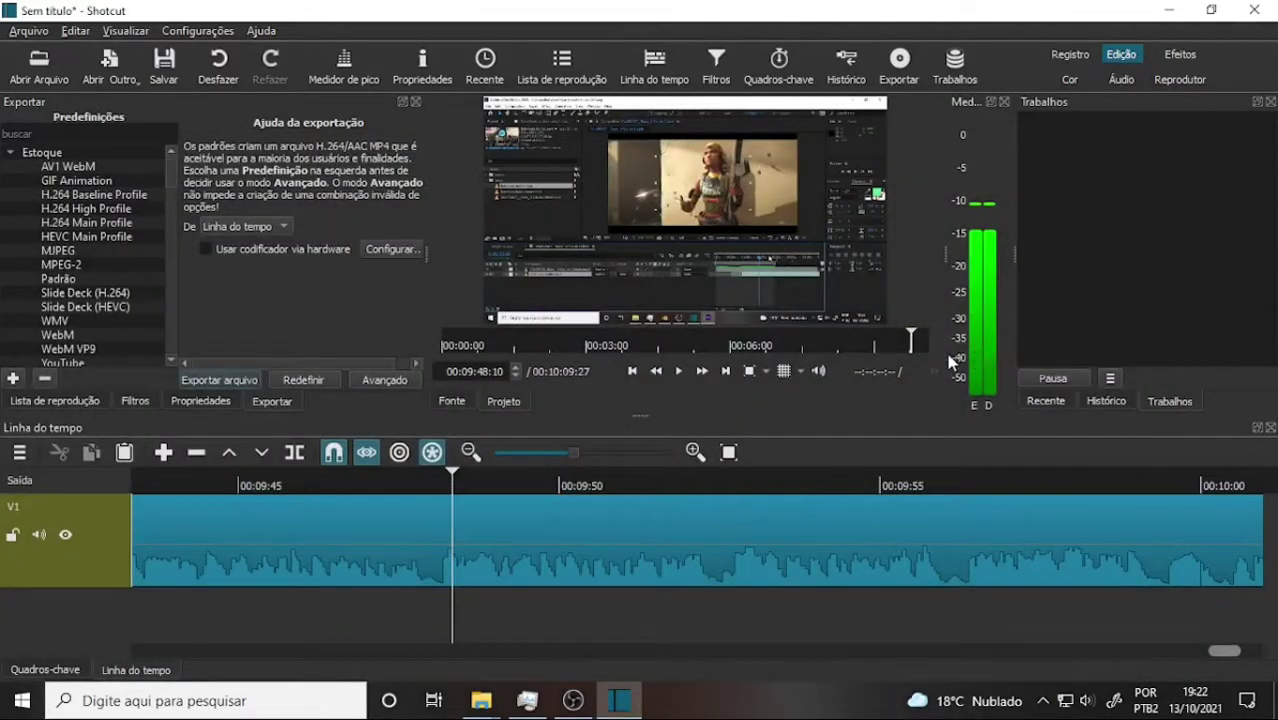